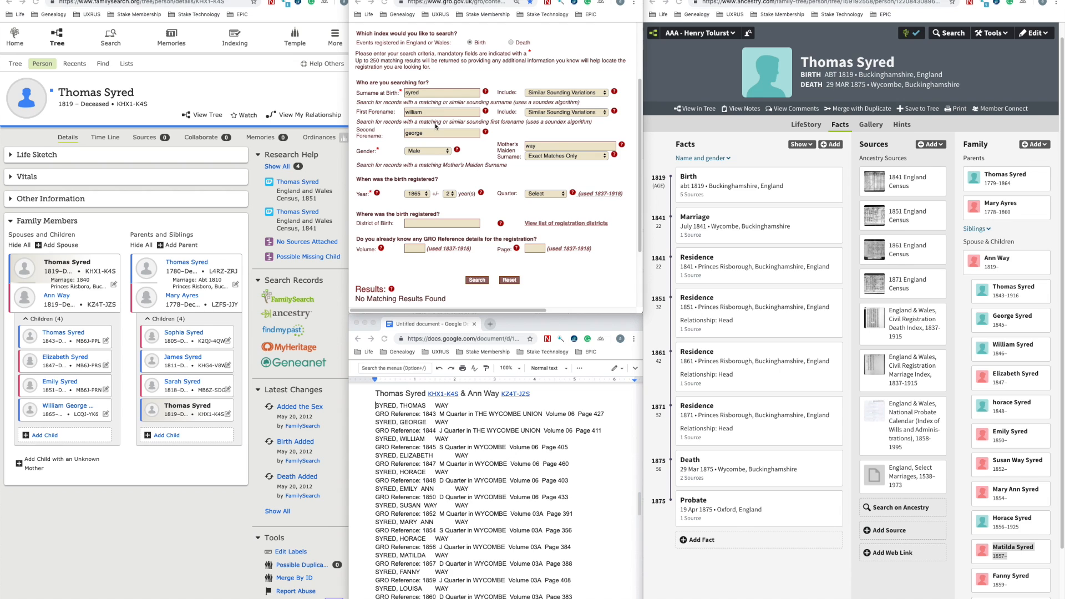
Step: Clear the mother's maiden surname from the GRO birth search, rerun it and review the results
{"action": "left_click", "coordinate": [425, 192]}
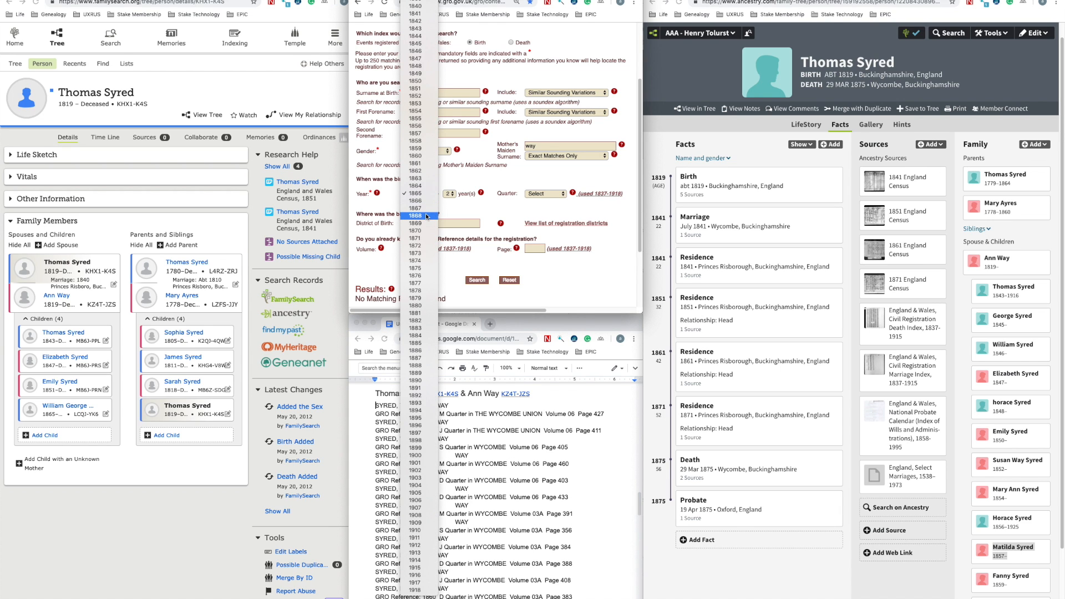
{"action": "left_click", "coordinate": [449, 179]}
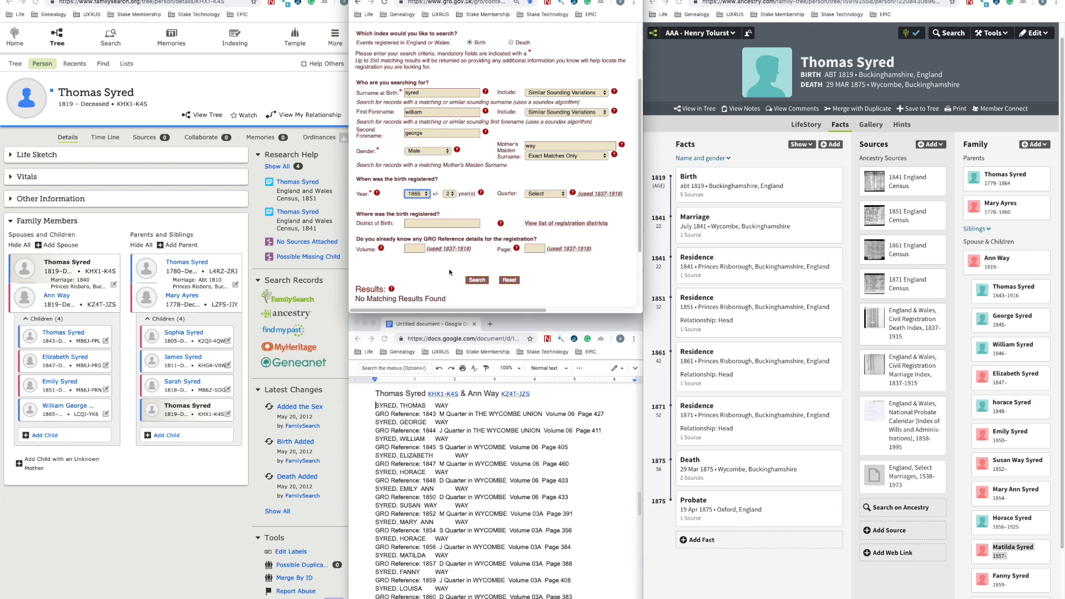
{"action": "double_click", "coordinate": [549, 144]}
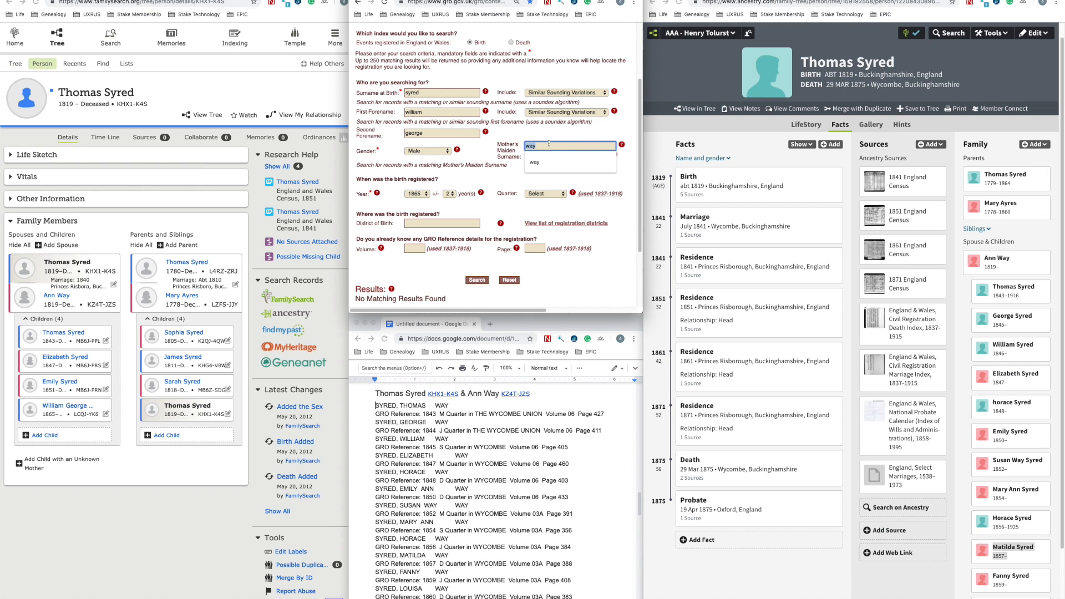
{"action": "key", "text": "BackSpace"}
{"action": "left_click", "coordinate": [478, 279]}
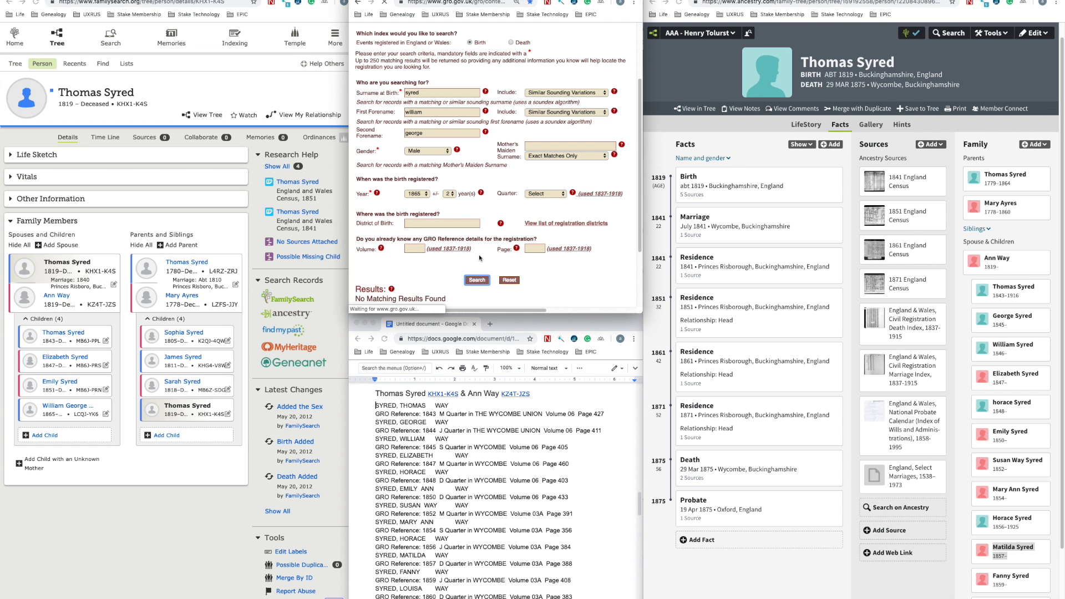
{"action": "scroll", "coordinate": [480, 258], "scroll_direction": "down", "scroll_amount": 3}
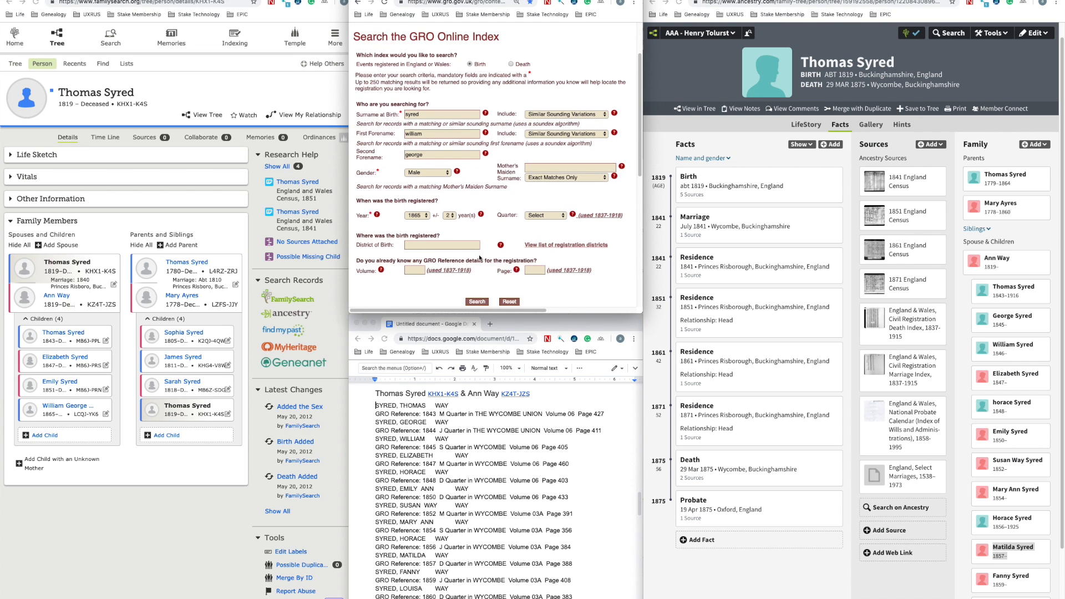
{"action": "scroll", "coordinate": [480, 258], "scroll_direction": "down", "scroll_amount": 5}
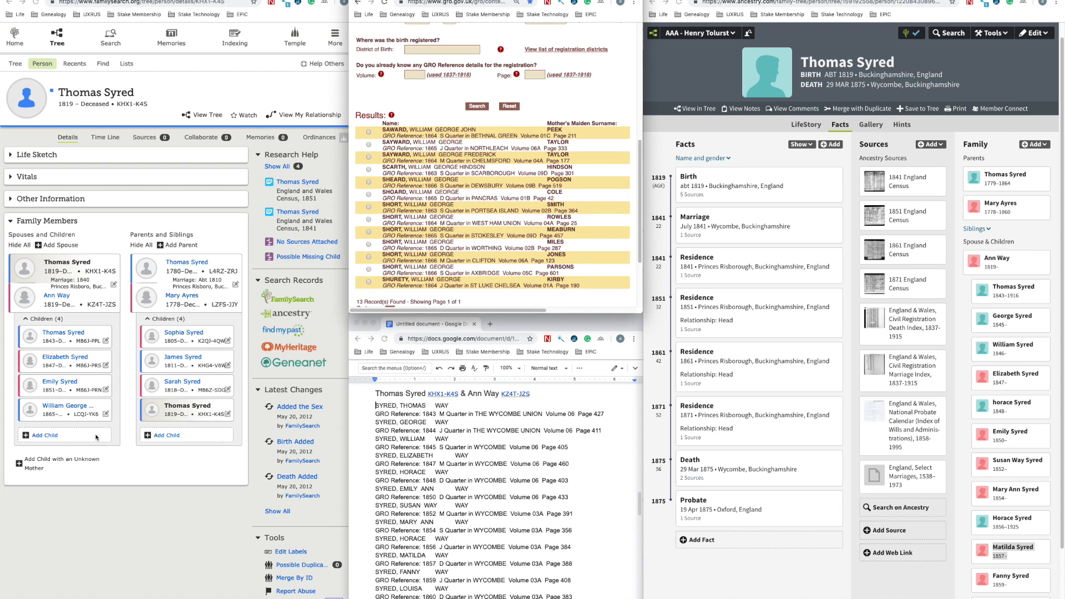
Step: Check the FamilySearch summary cards of the 1865-born son and his father
{"action": "left_click", "coordinate": [77, 408]}
{"action": "left_click", "coordinate": [77, 408]}
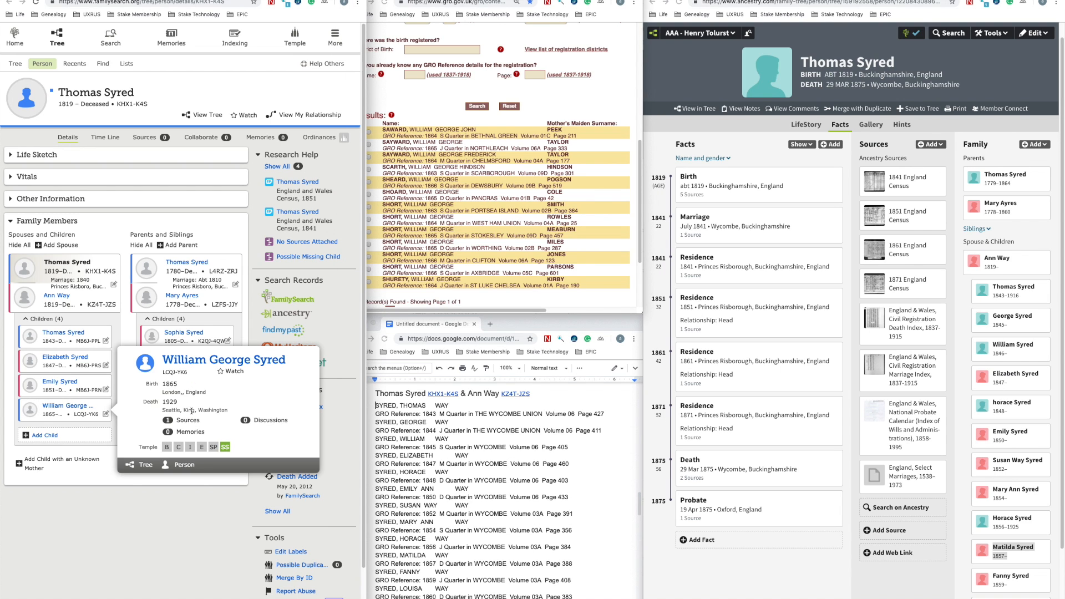
{"action": "mouse_move", "coordinate": [191, 411]}
{"action": "mouse_move", "coordinate": [209, 391]}
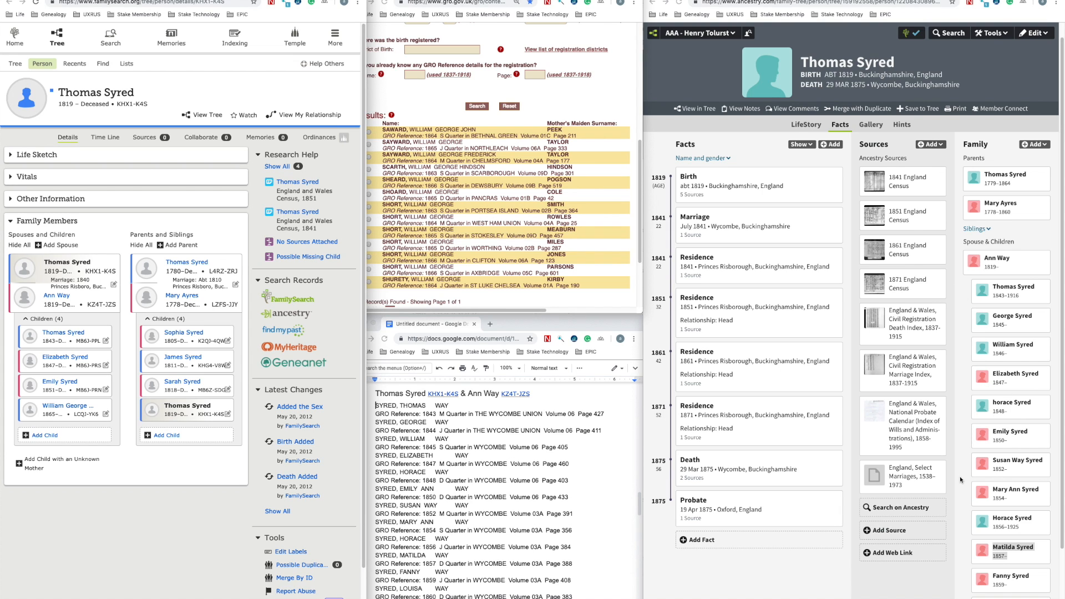
{"action": "left_click", "coordinate": [86, 271]}
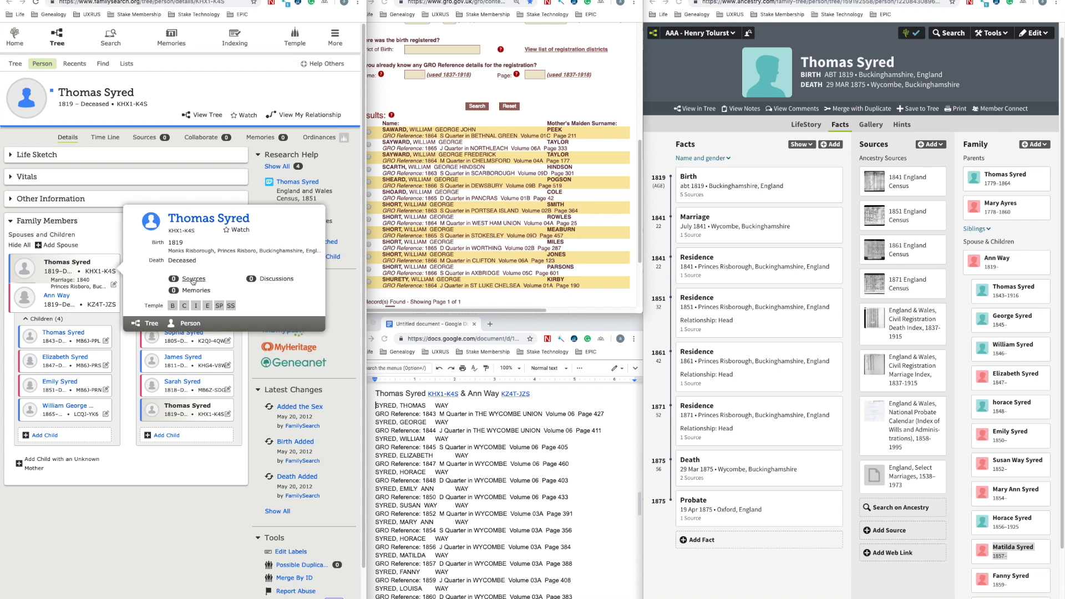
{"action": "left_click", "coordinate": [104, 197]}
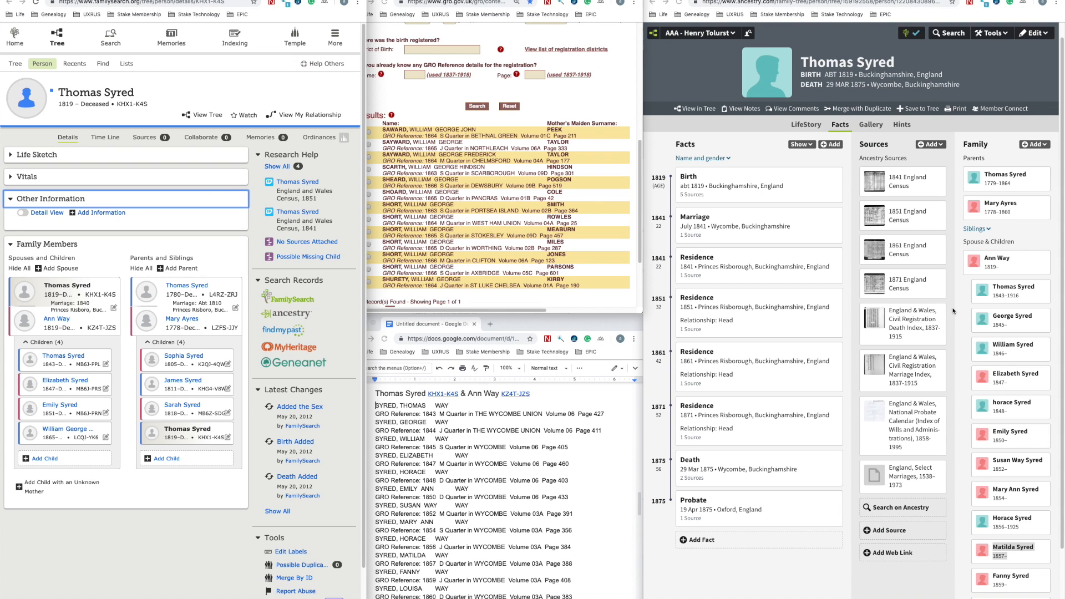
Step: Open the Ancestry father's comparison with FamilySearch and renew the expired FamilySearch authorization
{"action": "left_click", "coordinate": [910, 33]}
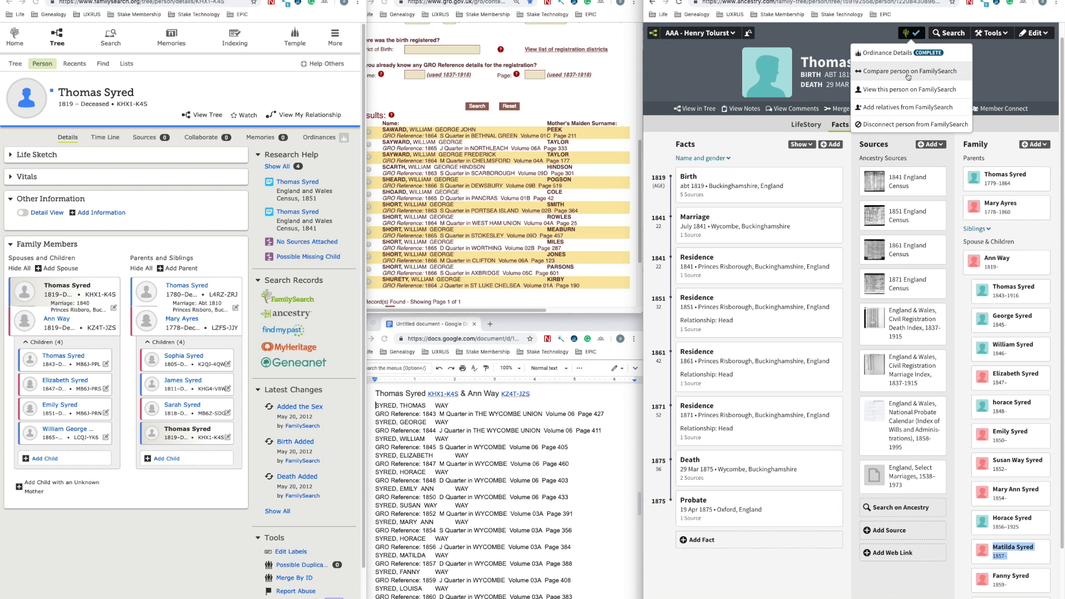
{"action": "left_click", "coordinate": [908, 76]}
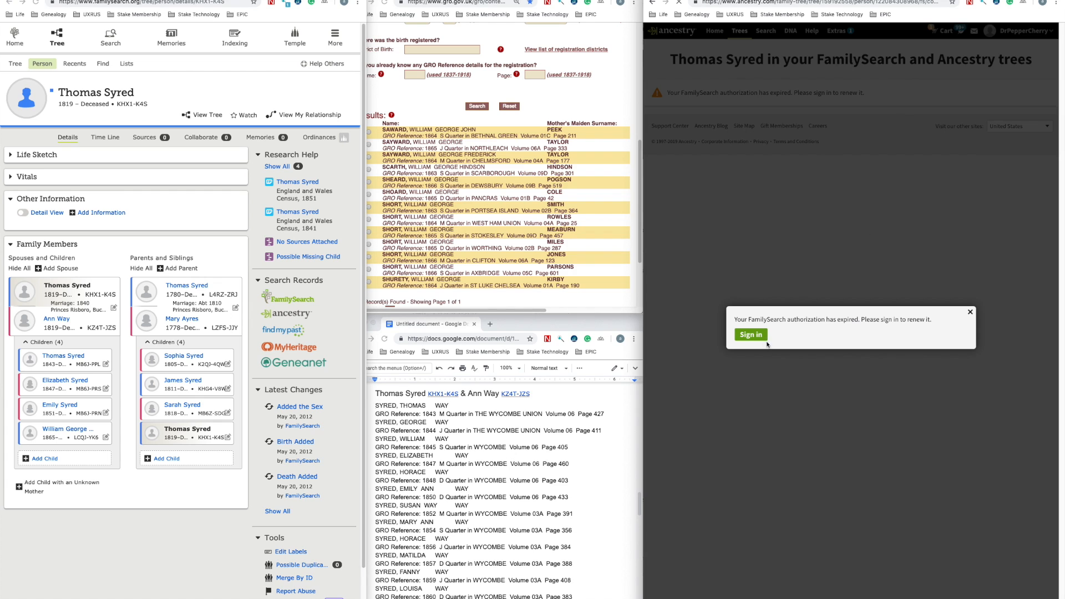
{"action": "left_click", "coordinate": [751, 334]}
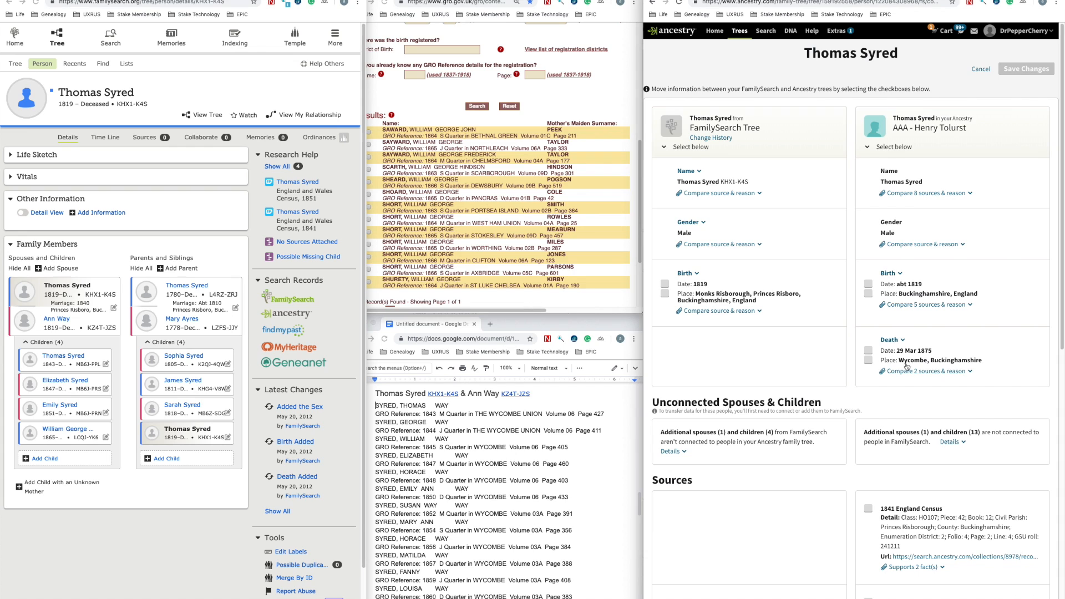
Step: Mark the death date and place for transfer to FamilySearch, and the FamilySearch birth place for transfer to Ancestry
{"action": "left_click", "coordinate": [867, 350]}
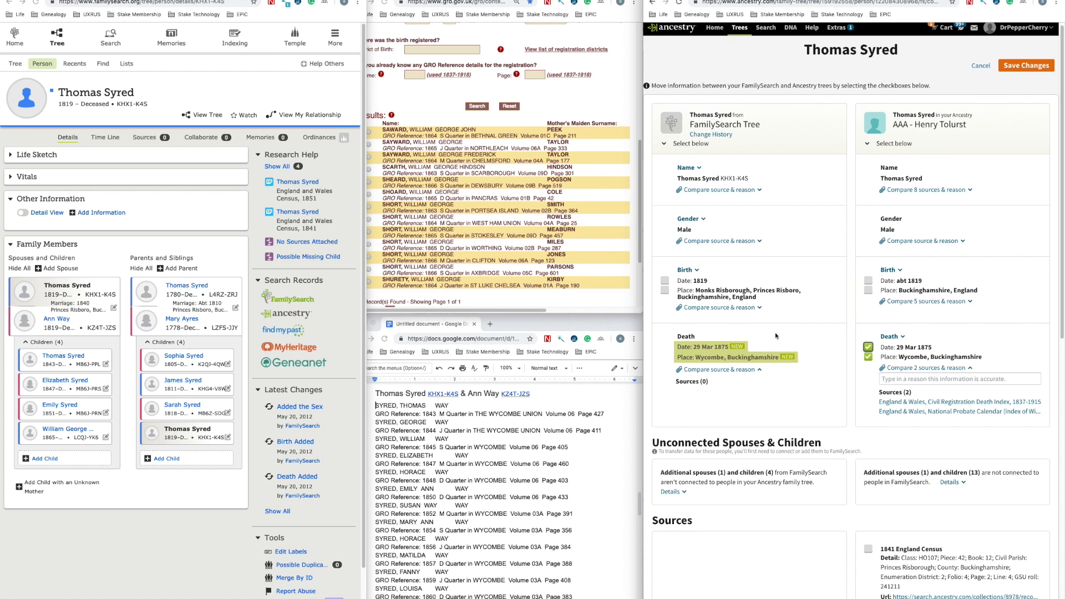
{"action": "left_click", "coordinate": [664, 292]}
Step: Select all eight Ancestry sources for transfer, save the changes, and refresh the father's FamilySearch page
{"action": "scroll", "coordinate": [799, 333], "scroll_direction": "down", "scroll_amount": 5}
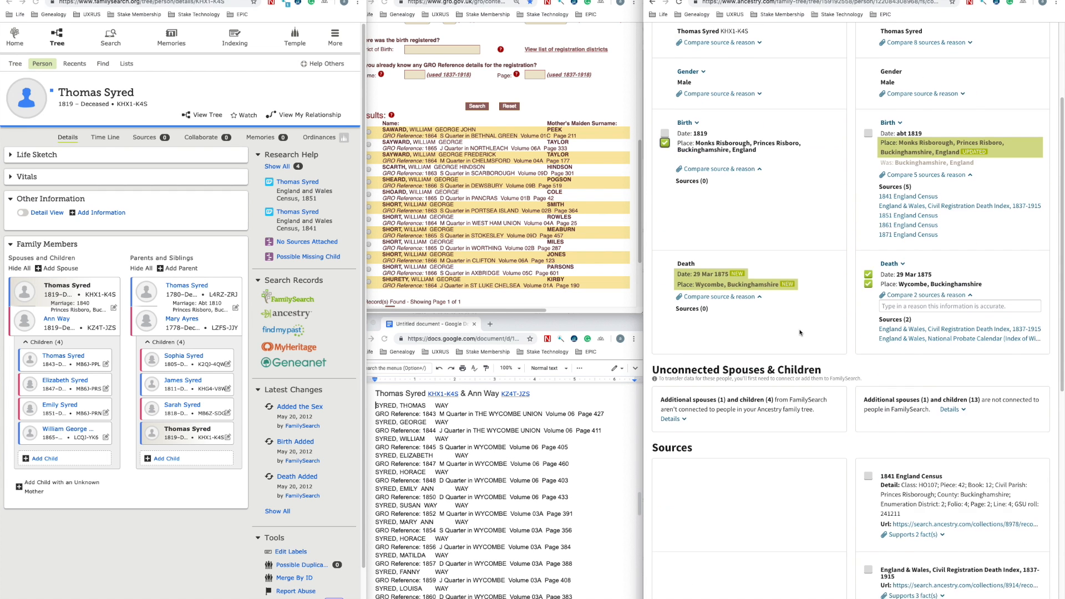
{"action": "left_click", "coordinate": [868, 306]}
{"action": "left_click", "coordinate": [867, 452]}
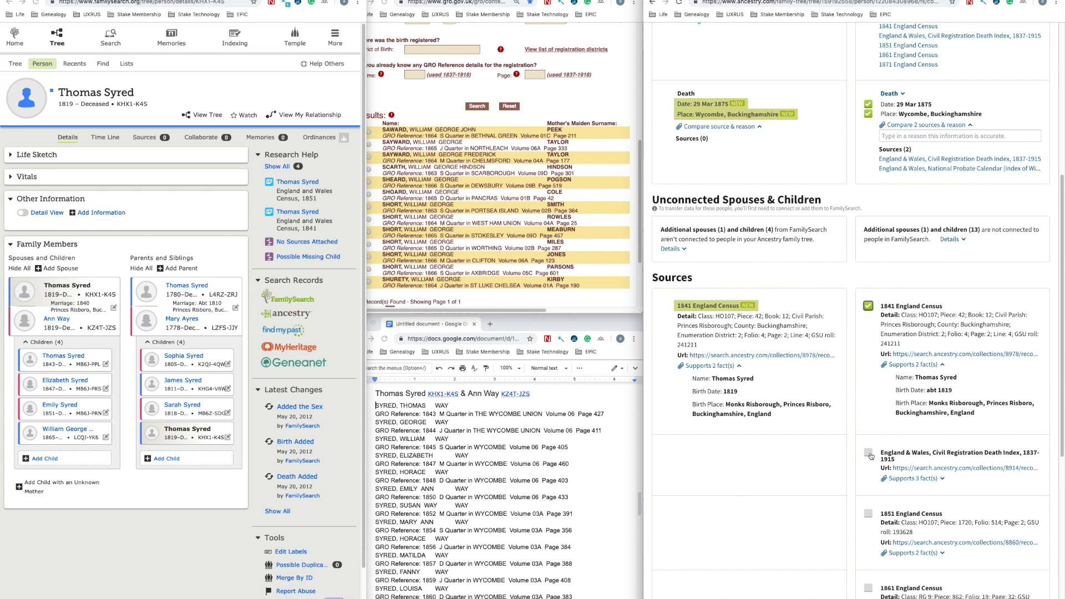
{"action": "scroll", "coordinate": [867, 418], "scroll_direction": "down", "scroll_amount": 6}
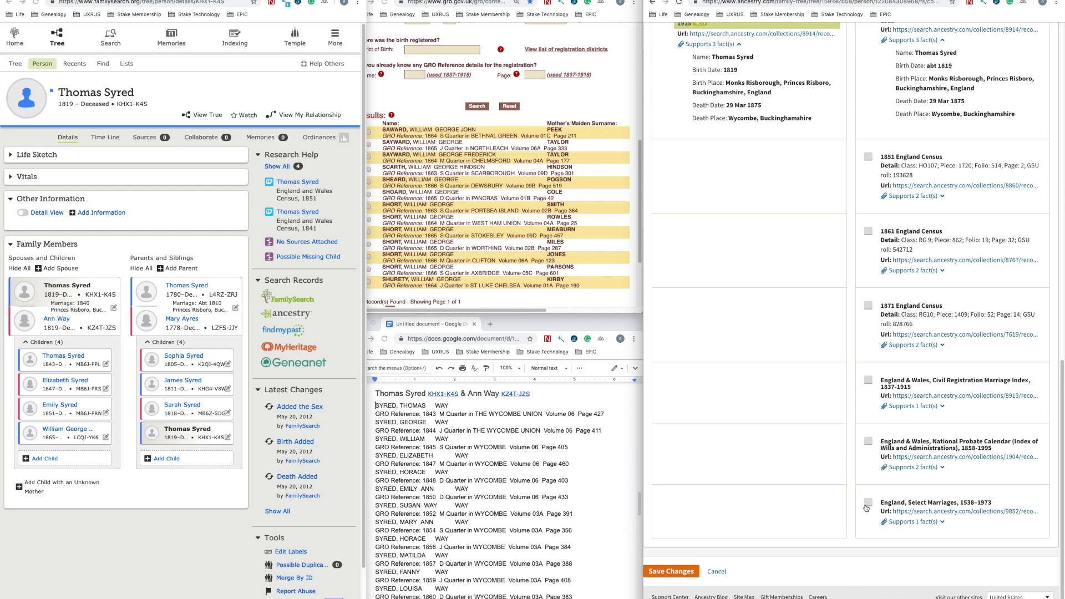
{"action": "left_click", "coordinate": [867, 501]}
{"action": "left_click", "coordinate": [868, 441]}
{"action": "left_click", "coordinate": [868, 381]}
{"action": "left_click", "coordinate": [868, 305]}
{"action": "left_click", "coordinate": [868, 231]}
{"action": "scroll", "coordinate": [865, 388], "scroll_direction": "down", "scroll_amount": 4}
{"action": "left_click", "coordinate": [705, 570]}
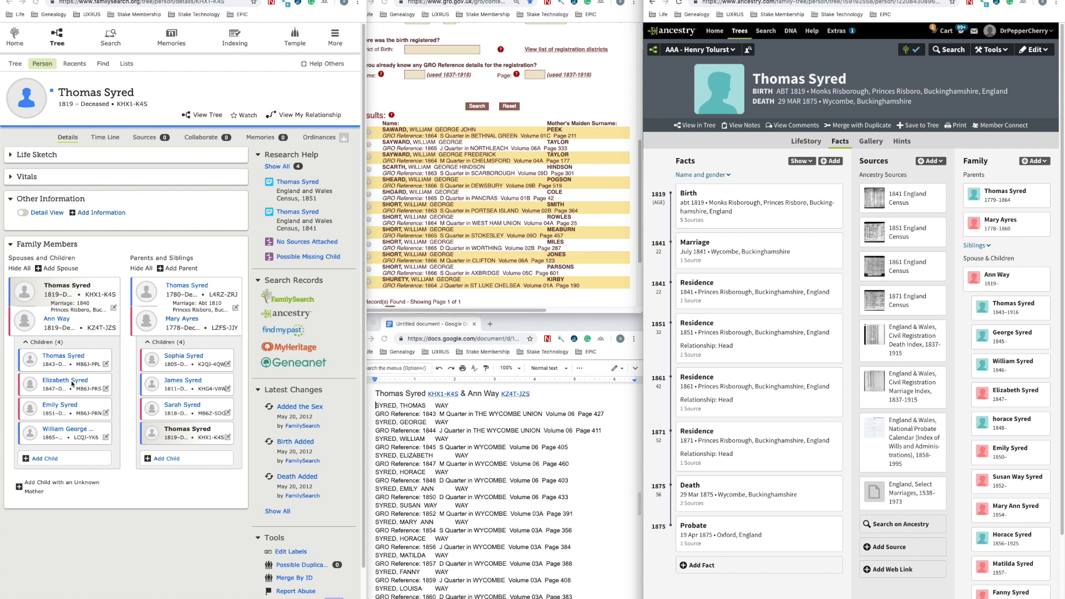
{"action": "left_click", "coordinate": [36, 3]}
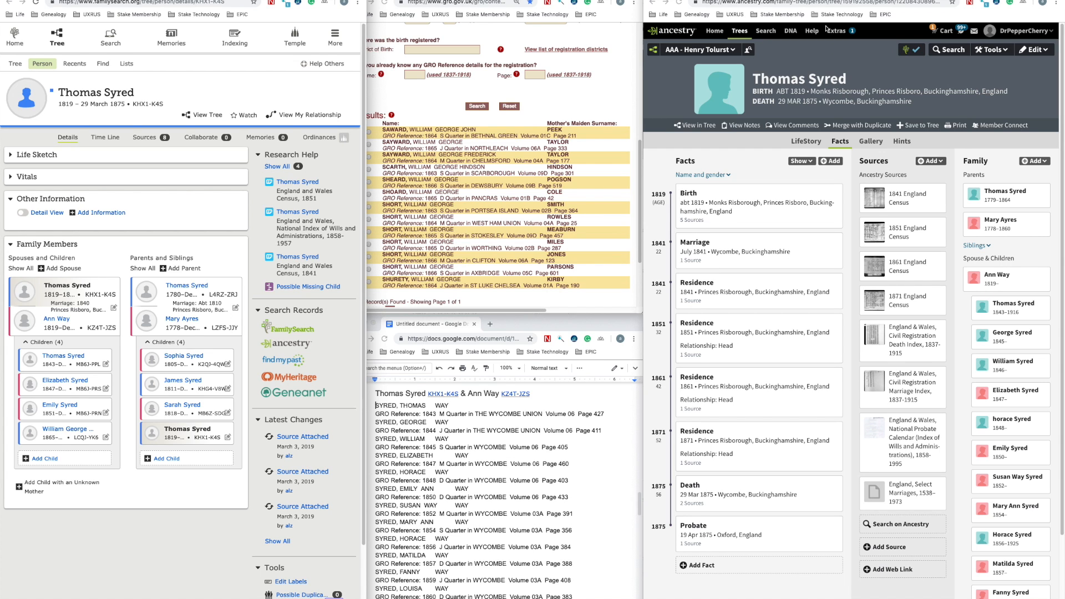
Step: View the family's census household record and return to the Ancestry tree profile
{"action": "left_click", "coordinate": [814, 0]}
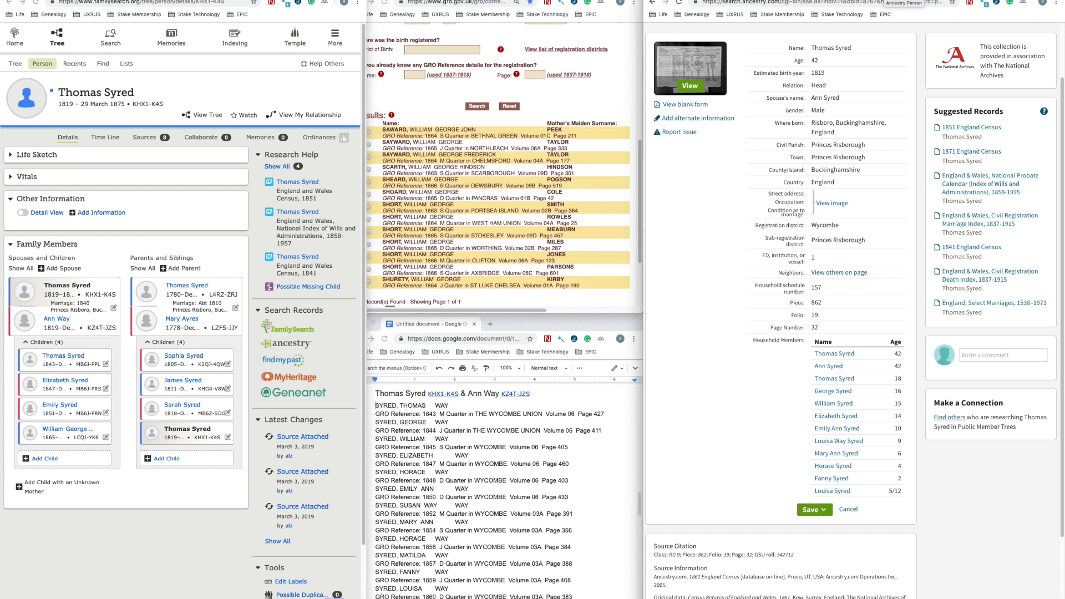
{"action": "left_click", "coordinate": [886, 0]}
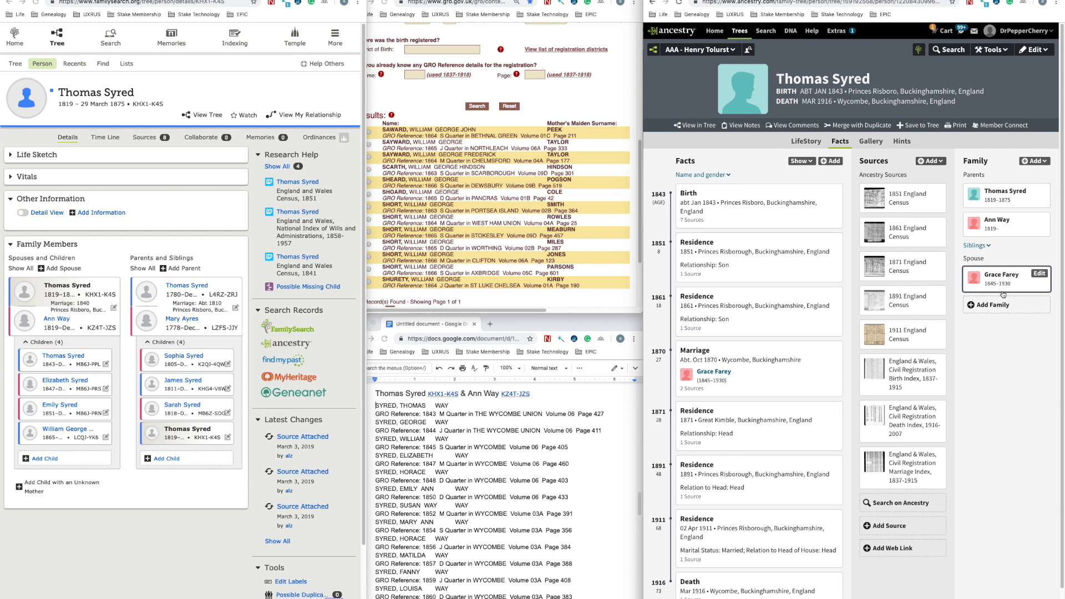
Step: Open the profile of the 1843-born son's wife and review her Civil Registration Birth Index, 1837-1915 hint
{"action": "left_click", "coordinate": [997, 275]}
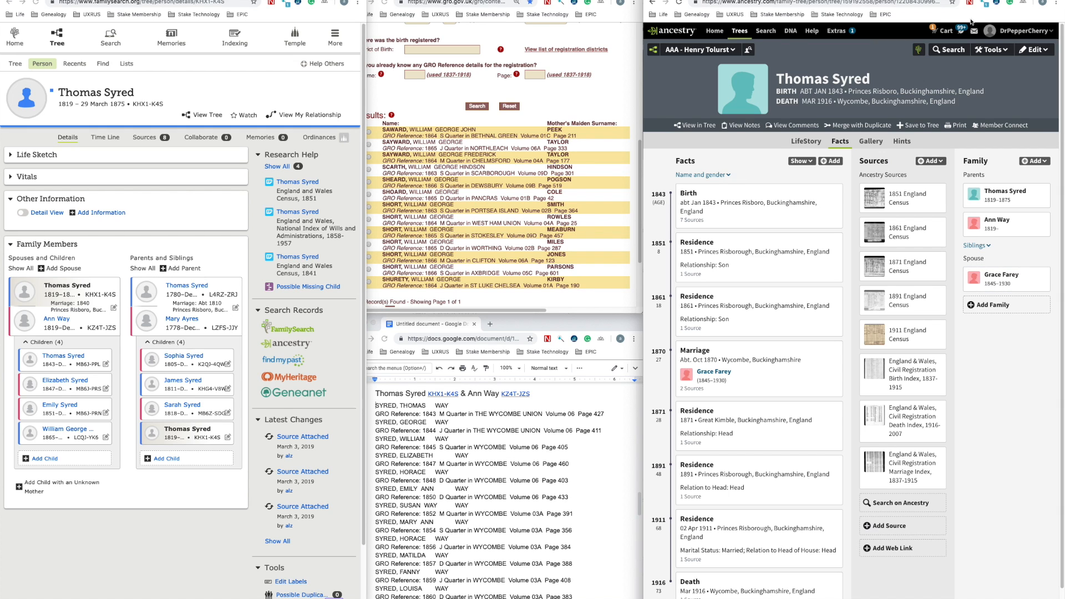
{"action": "left_click", "coordinate": [537, 101]}
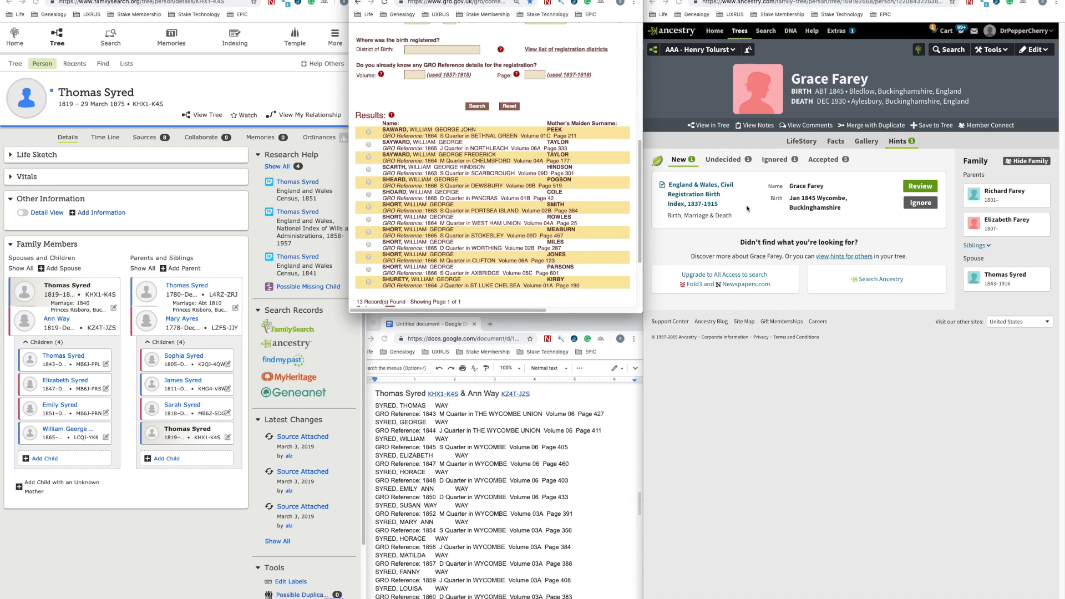
{"action": "left_click", "coordinate": [916, 190]}
{"action": "left_click", "coordinate": [919, 187]}
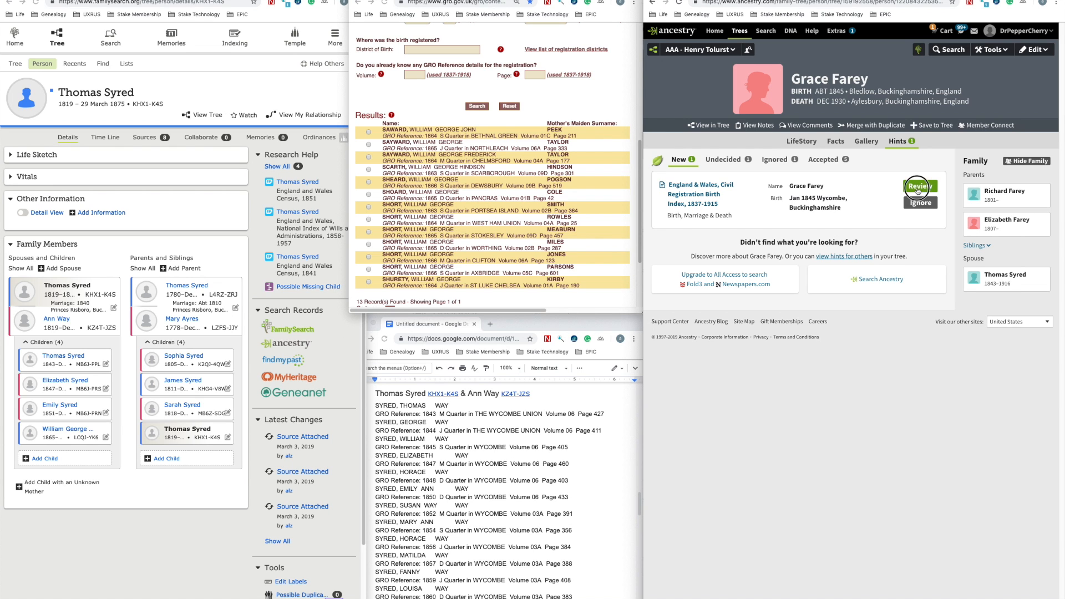
Step: Fill the GRO birth search with the wife's maiden surname and first name, clear the second forename, and set the gender to Female
{"action": "scroll", "coordinate": [470, 173], "scroll_direction": "up", "scroll_amount": 3}
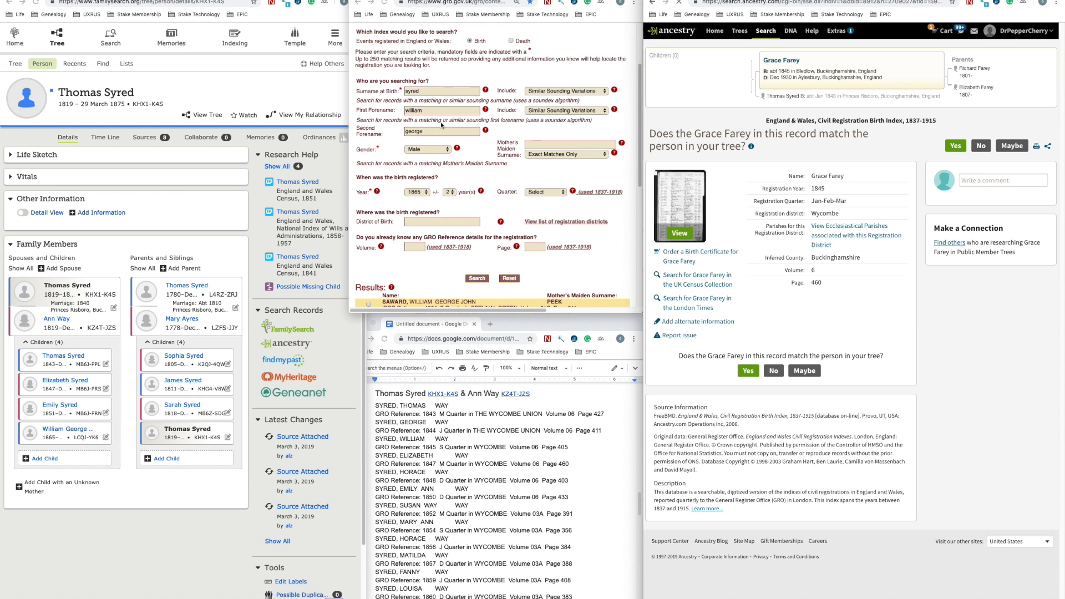
{"action": "double_click", "coordinate": [434, 91]}
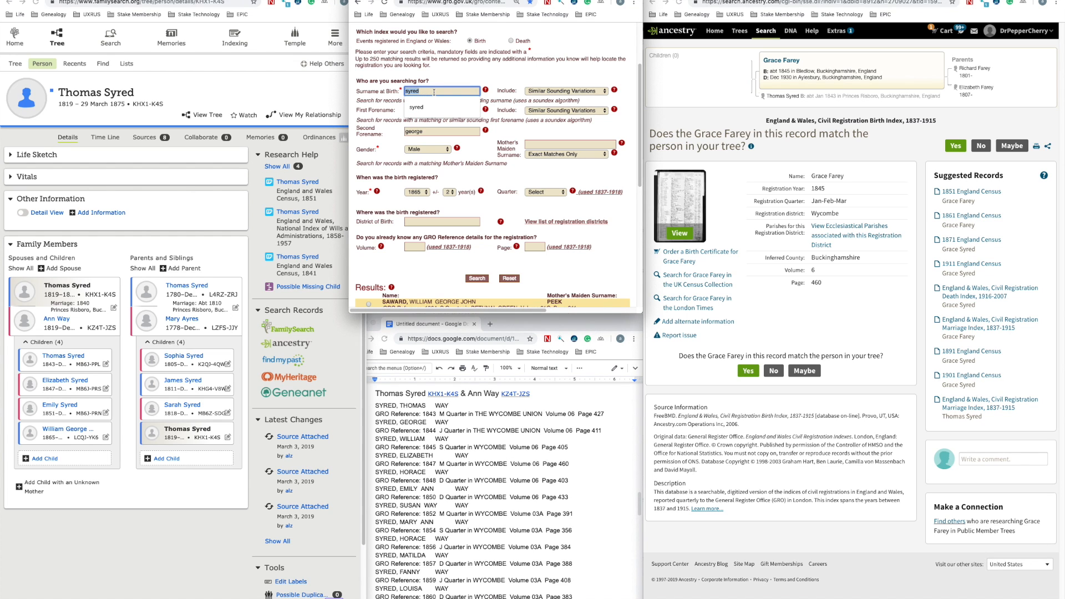
{"action": "type", "text": "farey"}
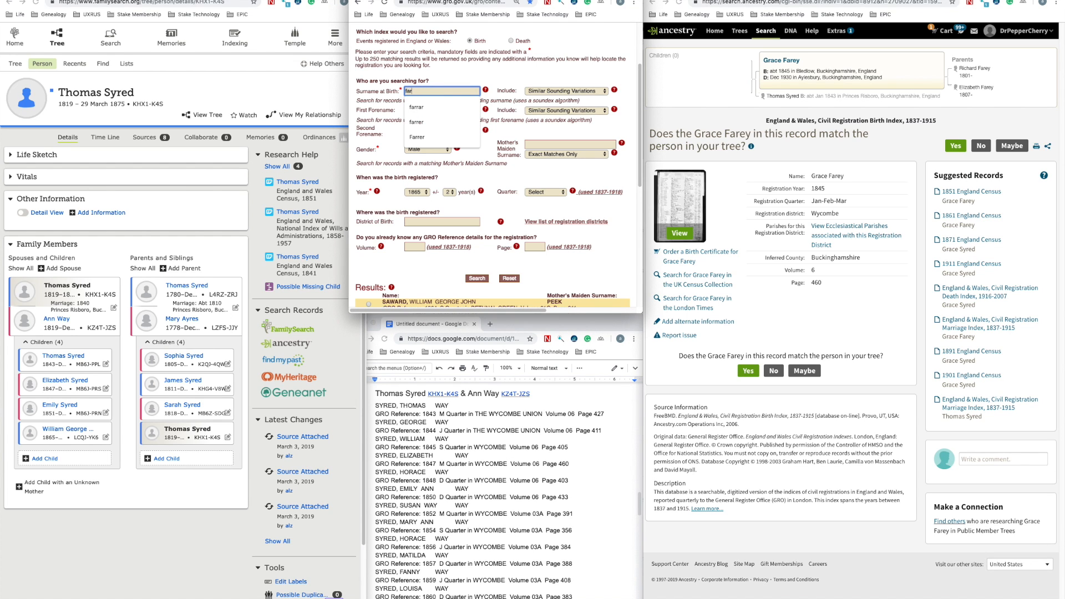
{"action": "key", "text": "Tab"}
{"action": "key", "text": "Tab"}
{"action": "type", "text": "grace"}
{"action": "key", "text": "Tab"}
{"action": "key", "text": "Tab"}
{"action": "key", "text": "BackSpace"}
{"action": "key", "text": "Tab"}
{"action": "key", "text": "f"}
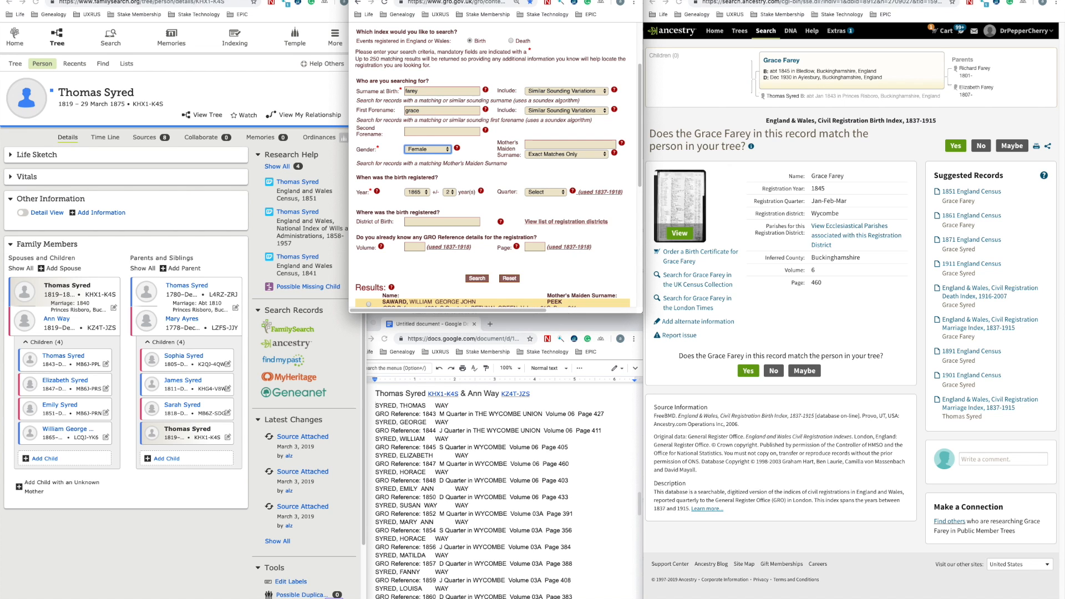
Step: Search the GRO index for 1845, +/- 0 years, quarter Jan-Feb-Mar, and highlight the matching birth entry
{"action": "left_click", "coordinate": [415, 192]}
{"action": "left_click", "coordinate": [411, 43]}
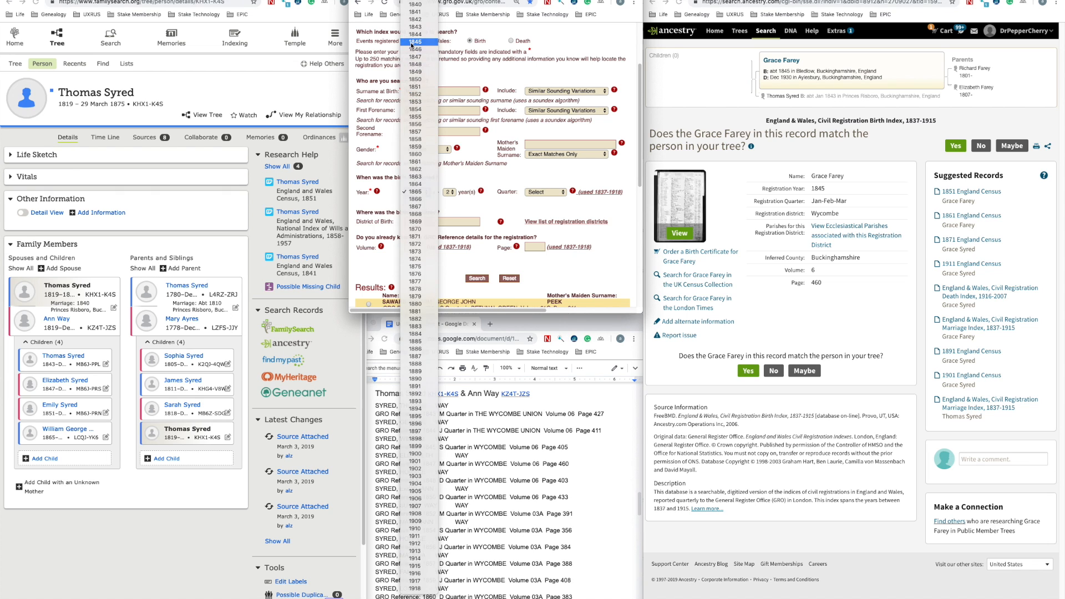
{"action": "left_click", "coordinate": [449, 191]}
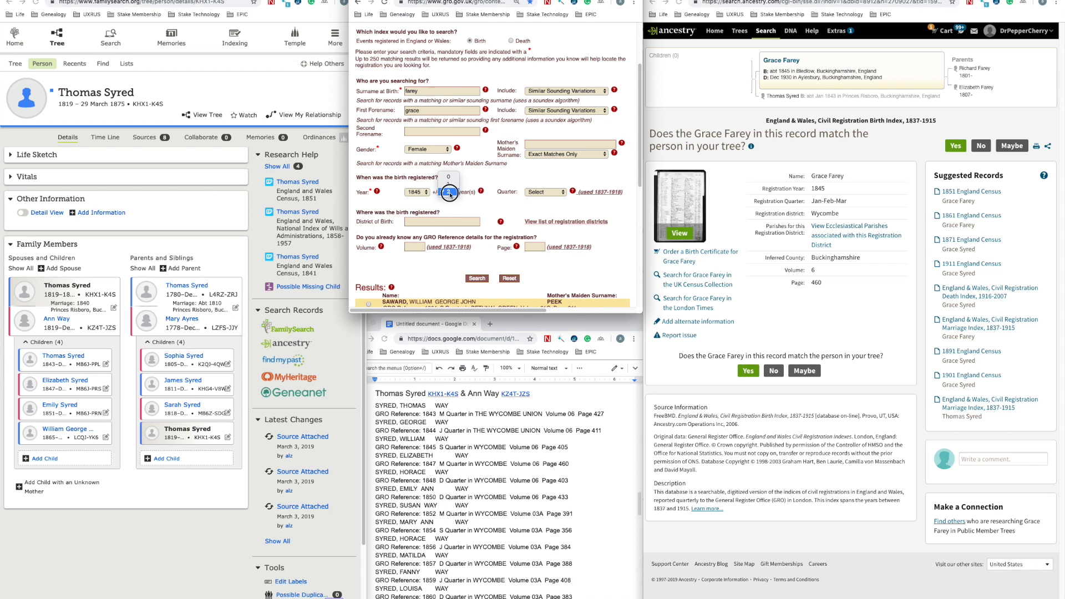
{"action": "left_click", "coordinate": [449, 177]}
{"action": "left_click", "coordinate": [540, 191]}
{"action": "left_click", "coordinate": [545, 206]}
{"action": "left_click", "coordinate": [475, 279]}
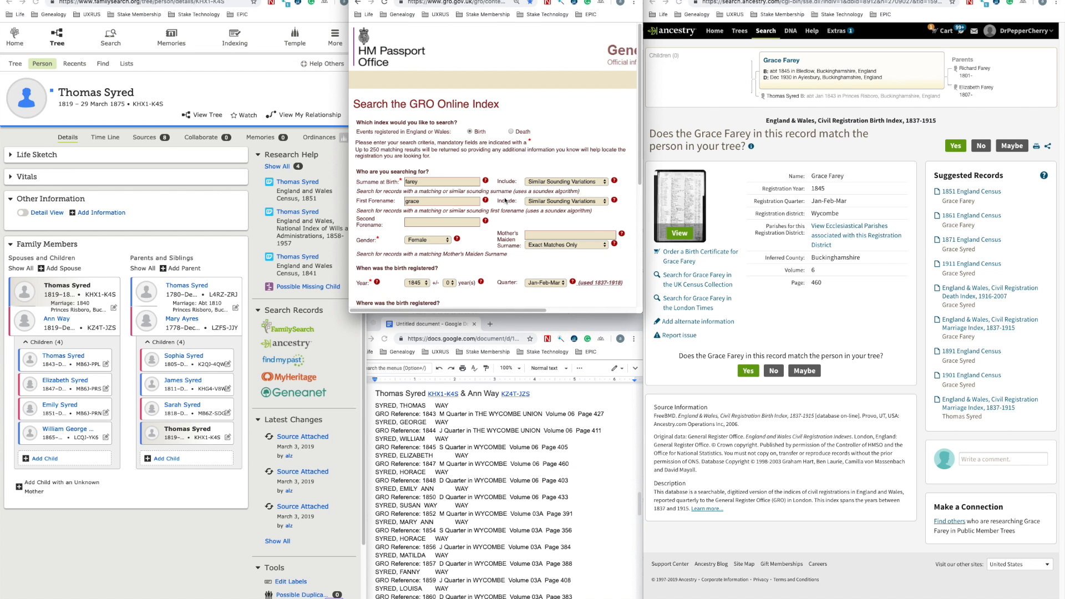
{"action": "scroll", "coordinate": [505, 201], "scroll_direction": "down", "scroll_amount": 3}
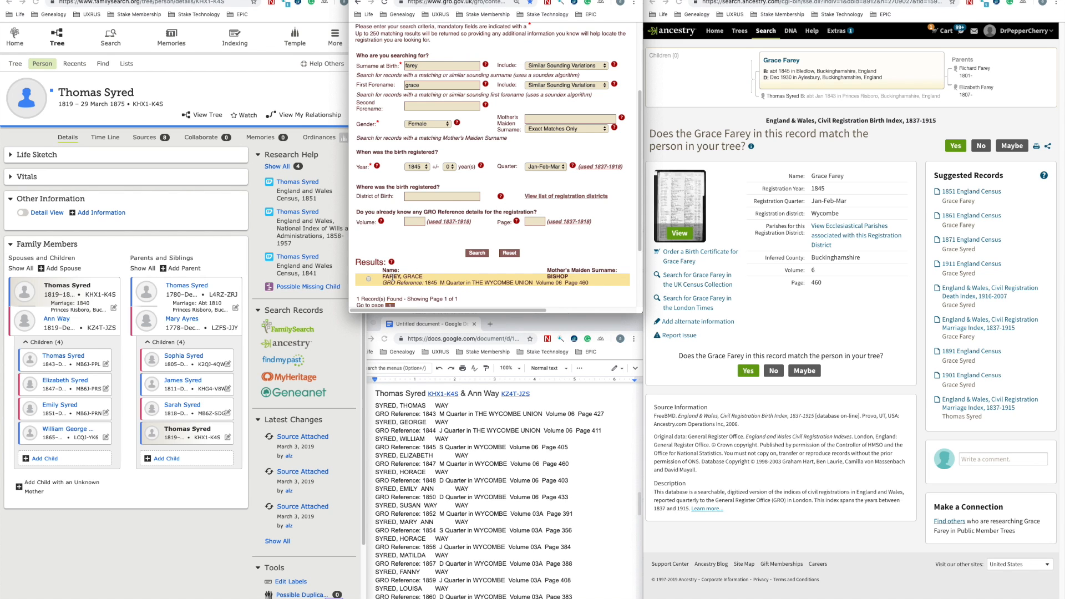
{"action": "left_click_drag", "start_coordinate": [382, 275], "coordinate": [601, 284]}
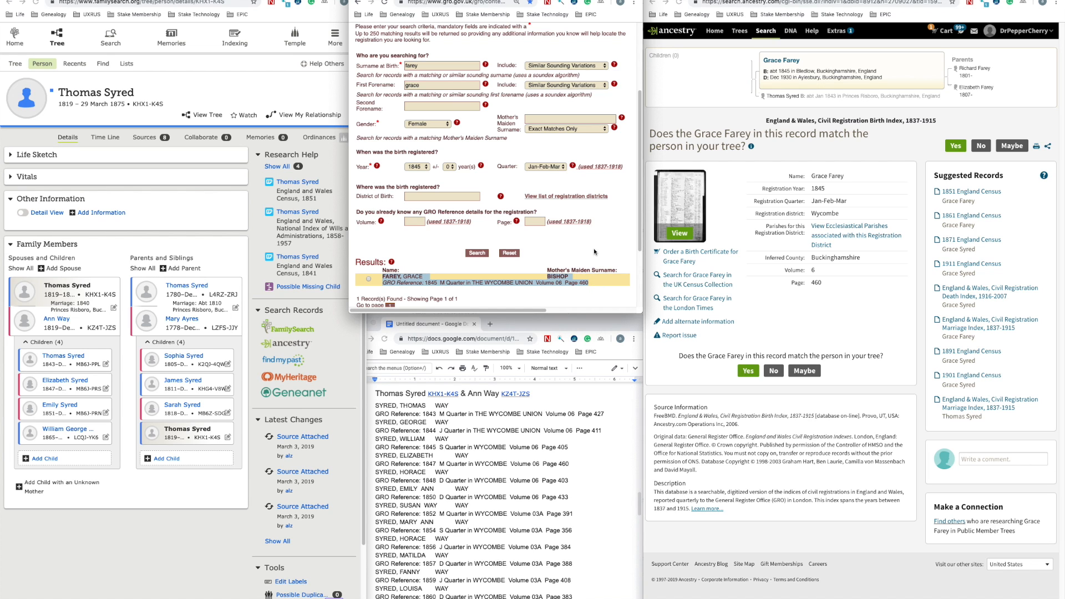
Step: Accept the wife's Civil Registration Birth Index hint, set her birth date to Abt. Jan 1845, and save the record to the tree
{"action": "left_click", "coordinate": [748, 372]}
{"action": "left_click", "coordinate": [749, 372]}
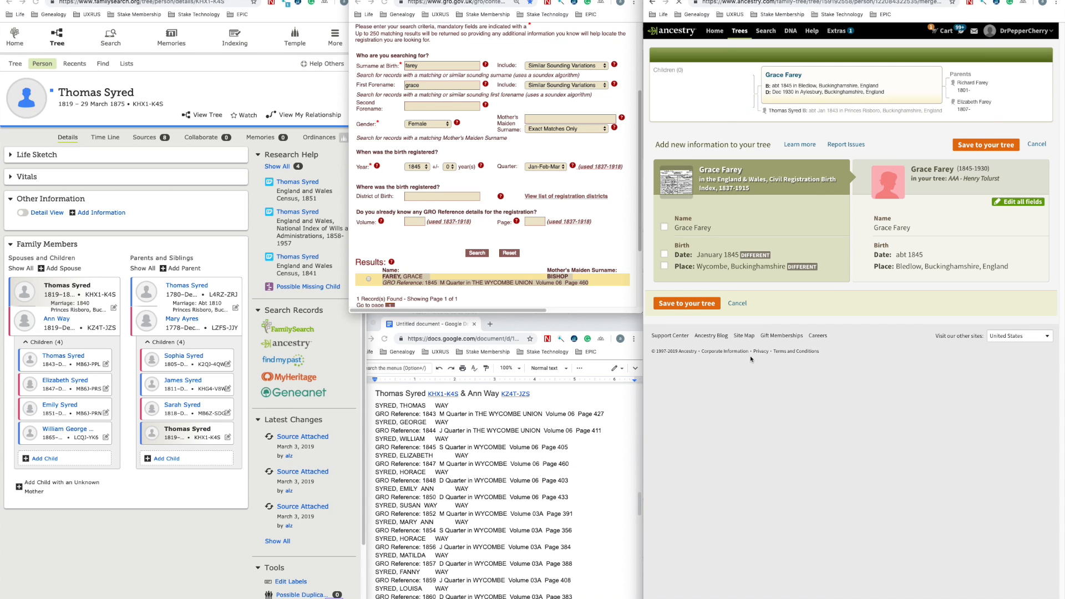
{"action": "left_click", "coordinate": [909, 255]}
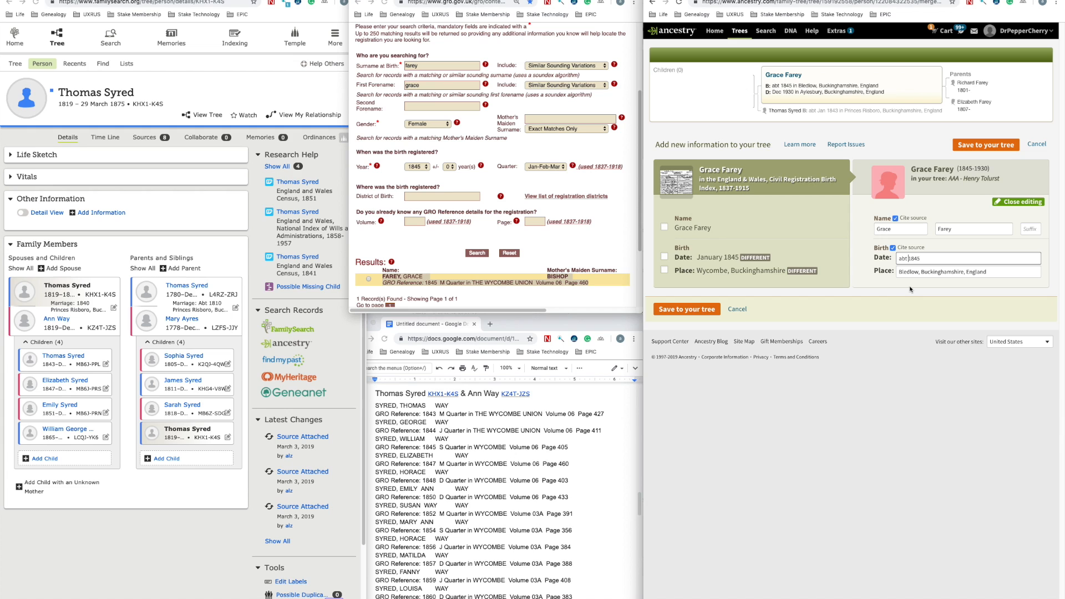
{"action": "type", "text": "jan"}
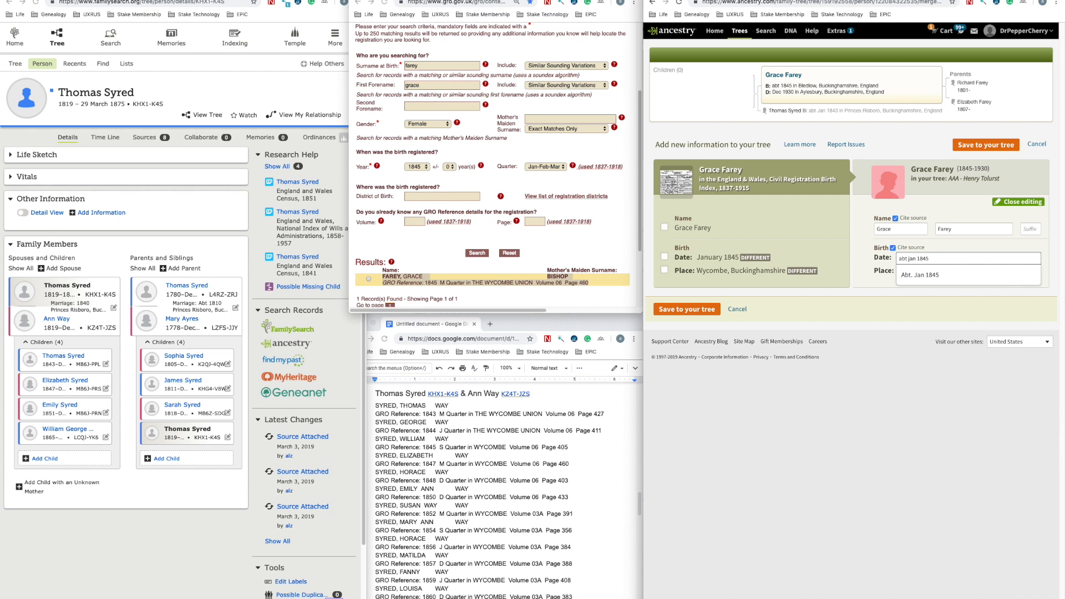
{"action": "left_click", "coordinate": [918, 274]}
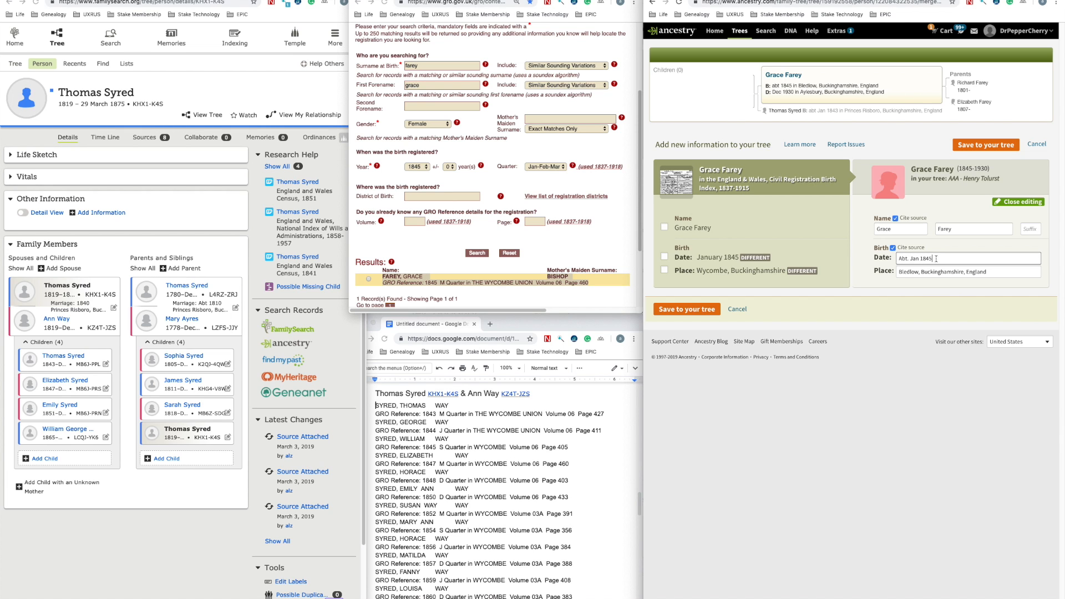
{"action": "left_click", "coordinate": [1005, 203]}
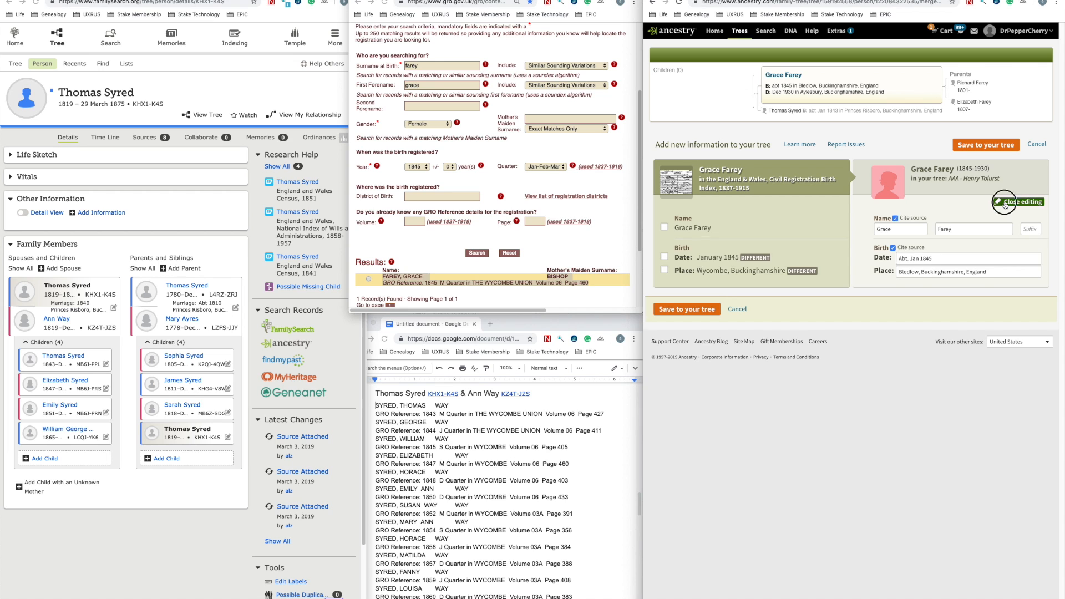
{"action": "left_click", "coordinate": [988, 145]}
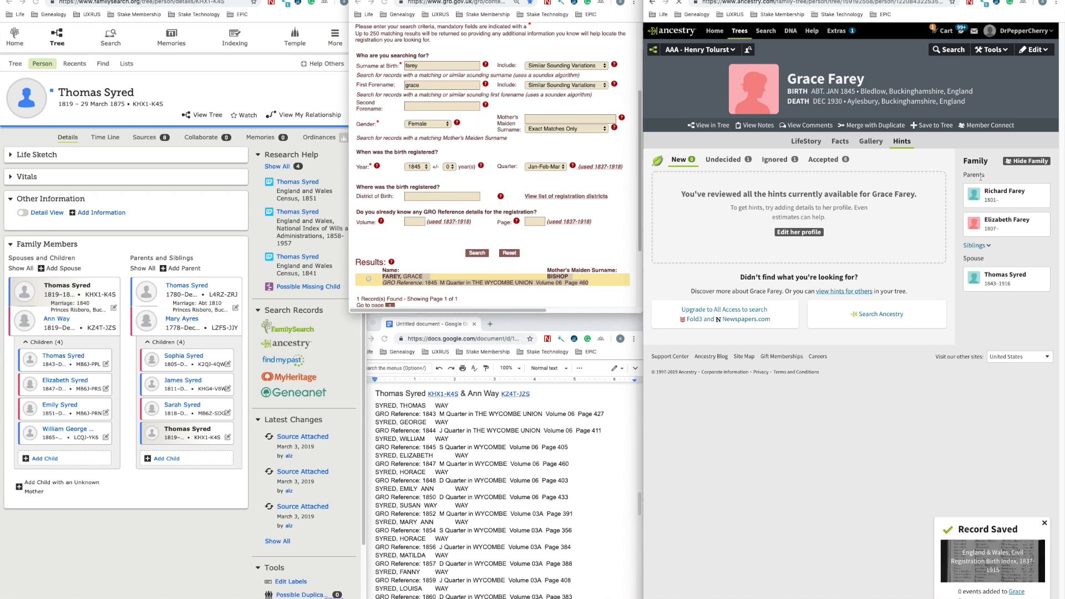
Step: Replace the last name of the wife's mother with the maiden surname from the GRO entry and save the profile
{"action": "left_click", "coordinate": [1039, 219]}
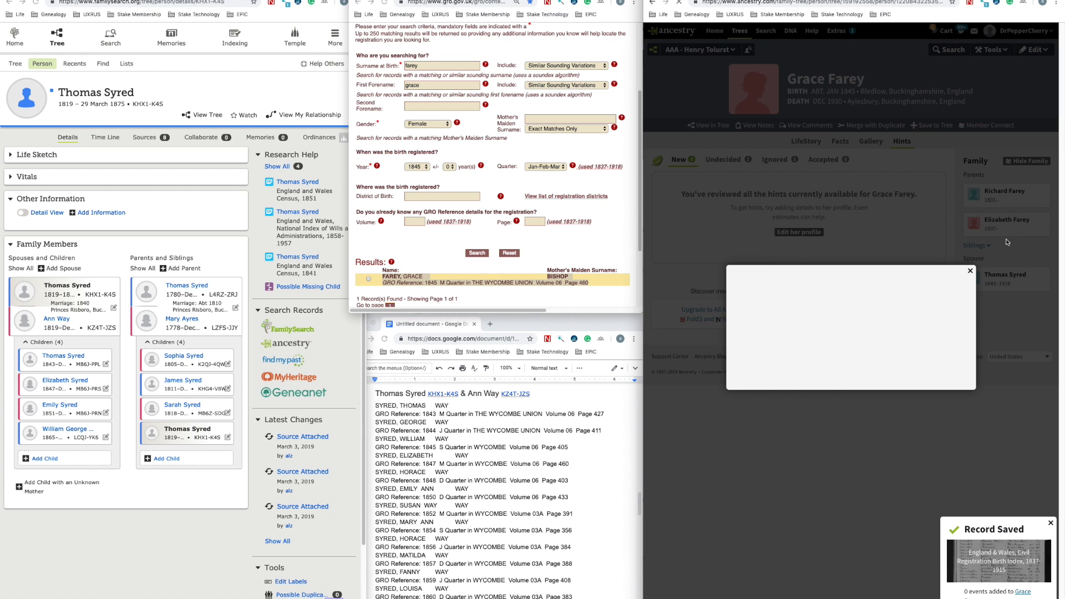
{"action": "double_click", "coordinate": [913, 284]}
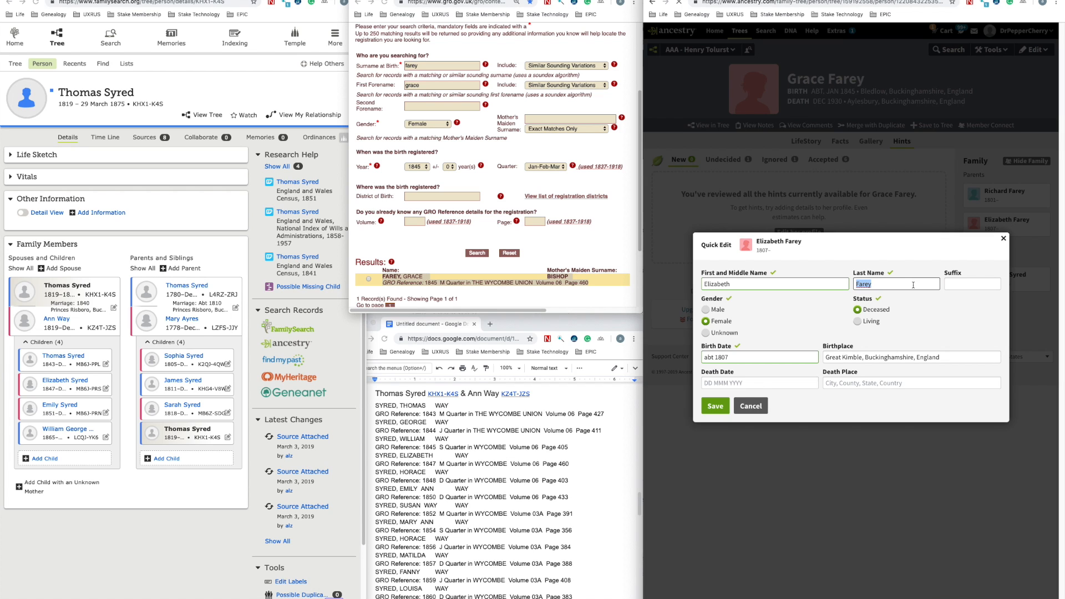
{"action": "type", "text": "Bishop"}
{"action": "left_click", "coordinate": [714, 404]}
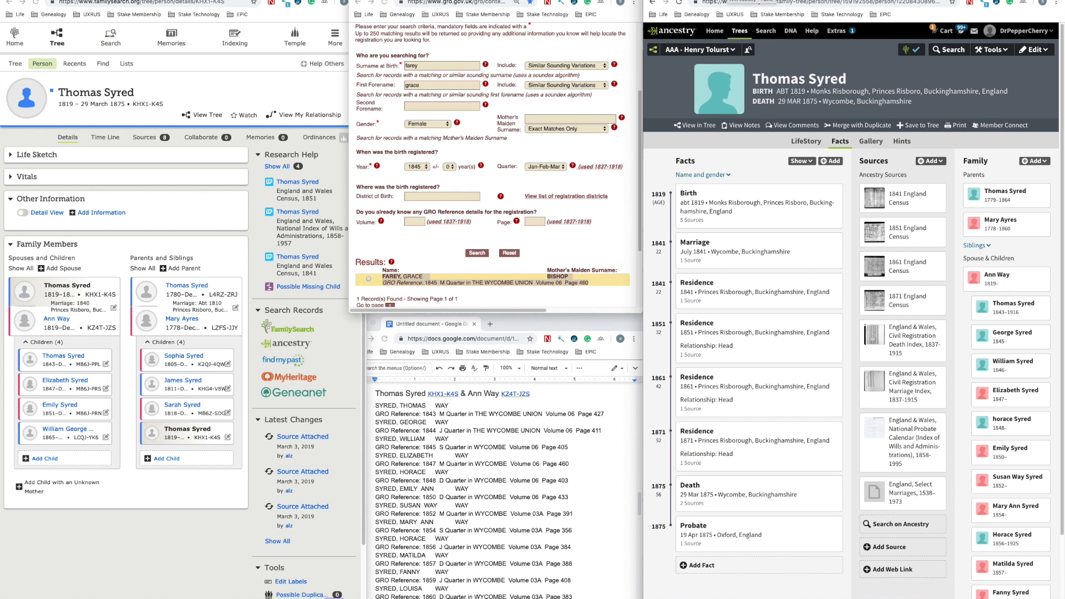
Step: Check the 1843-born son's sources on his FamilySearch summary card and close it
{"action": "left_click", "coordinate": [62, 359]}
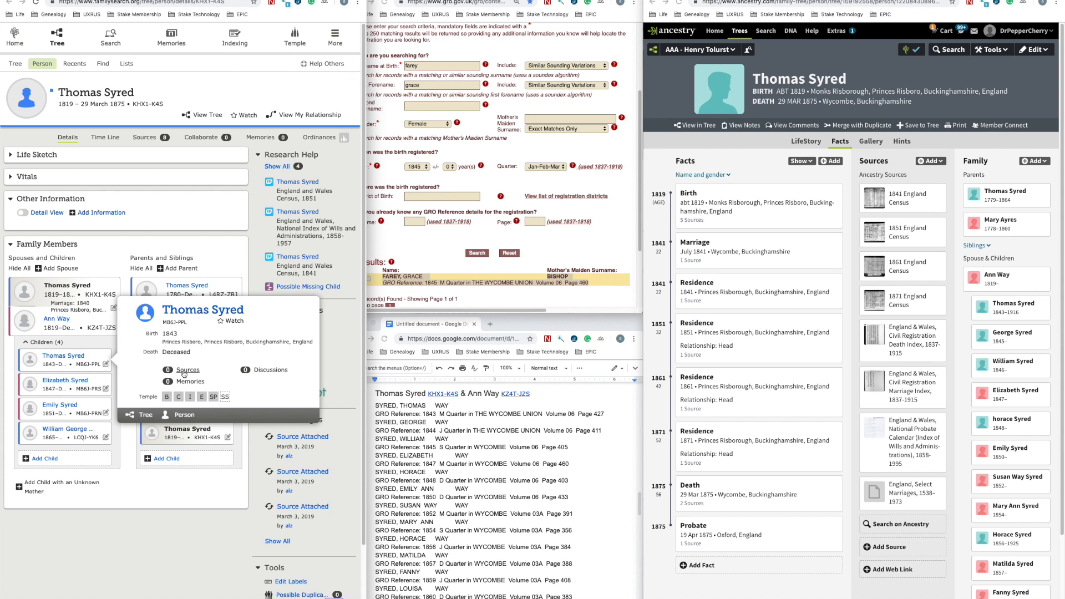
{"action": "left_click", "coordinate": [203, 494]}
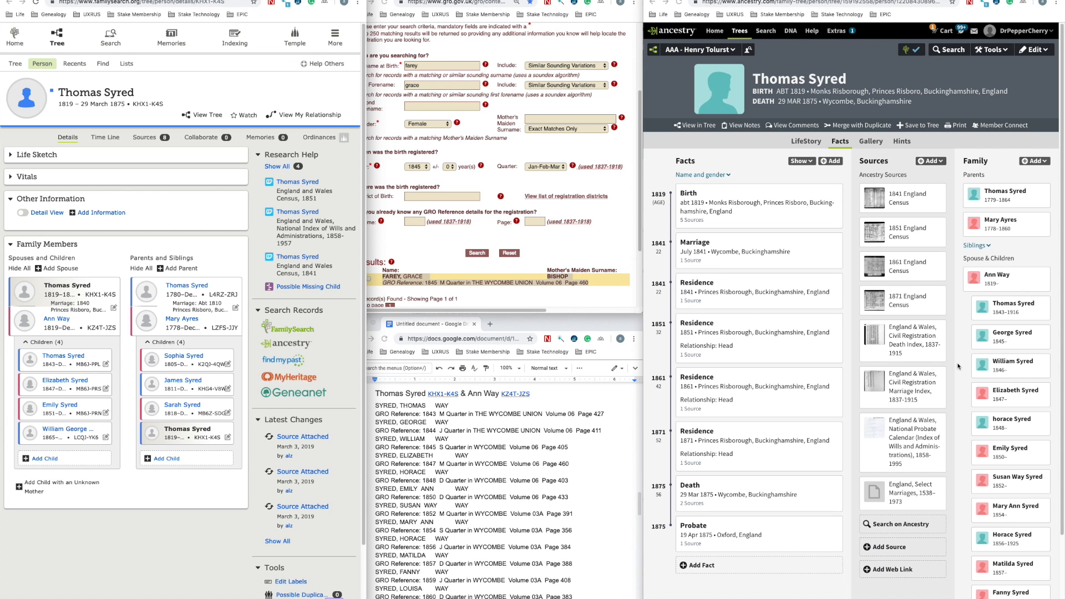
Step: Open the 1848-born son's Ancestry profile in a new window and place that window over the father's Ancestry profile
{"action": "right_click", "coordinate": [1014, 421]}
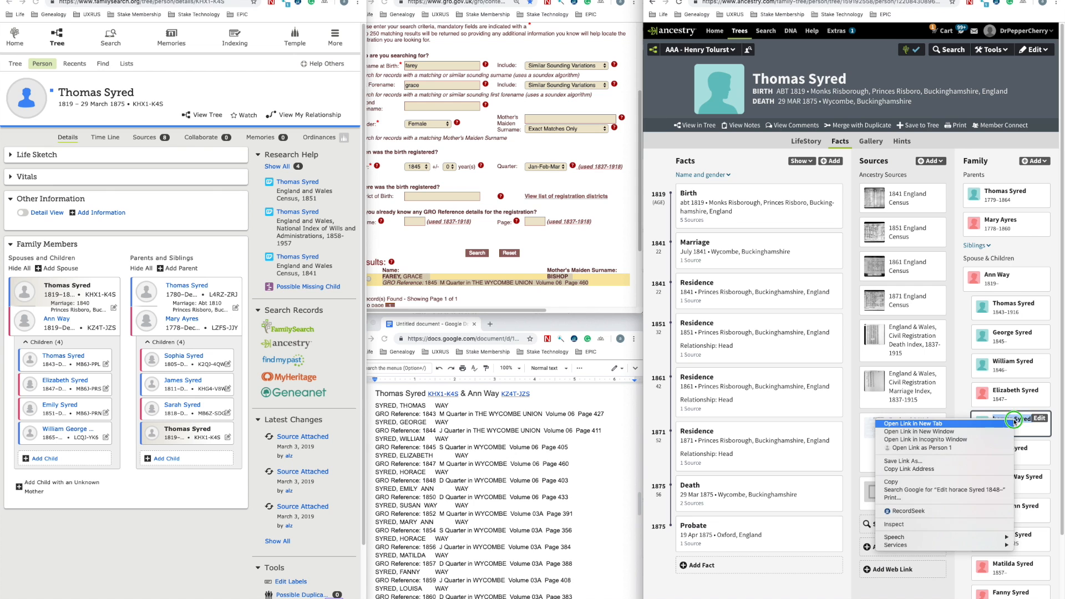
{"action": "left_click", "coordinate": [919, 431]}
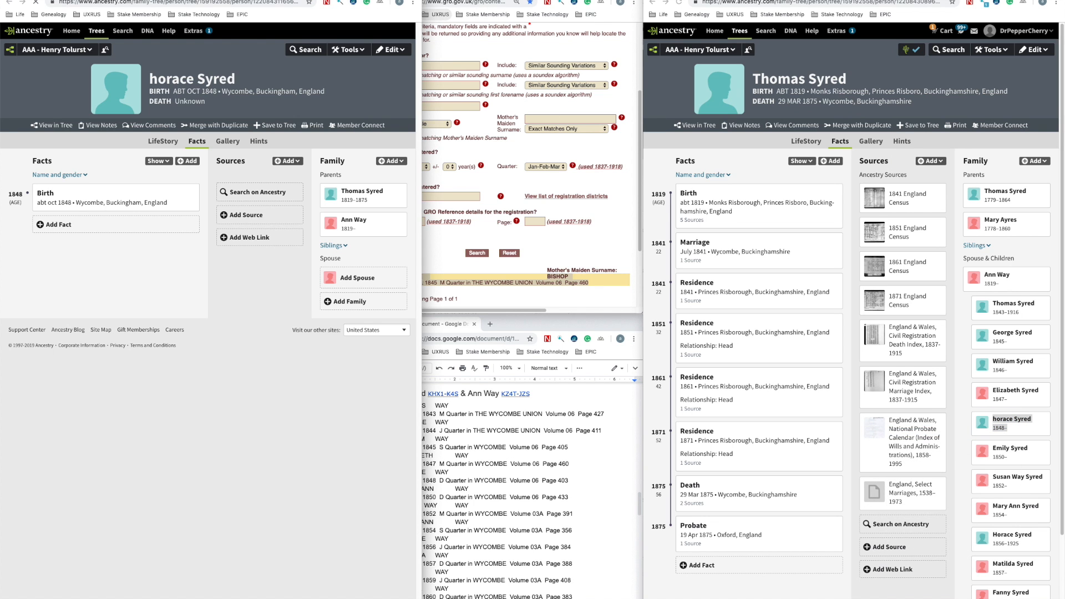
{"action": "left_click_drag", "start_coordinate": [293, 0], "coordinate": [941, 132]}
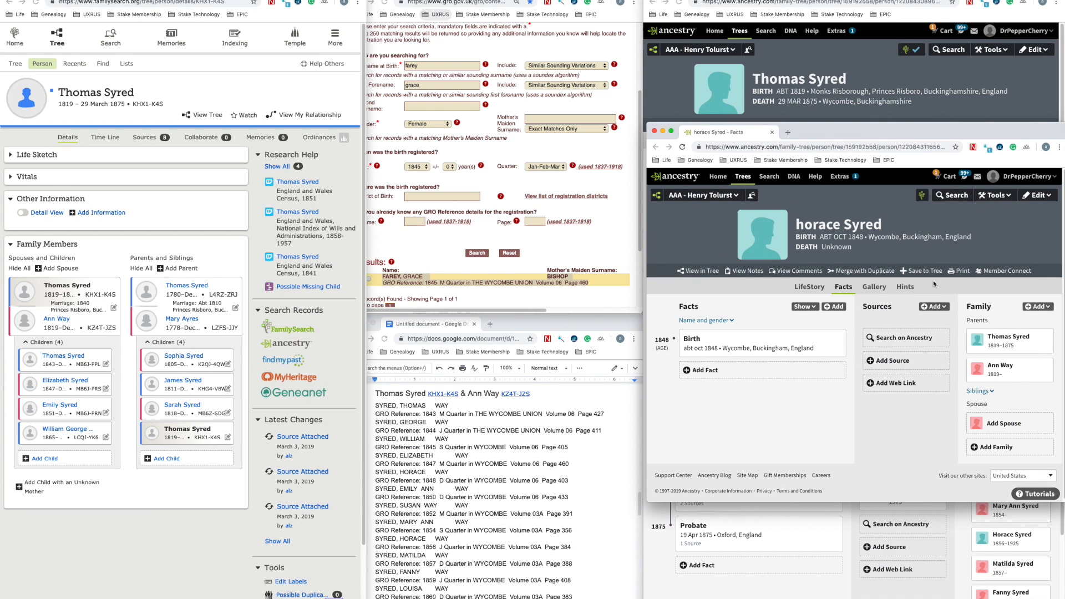
Step: Search Ancestry records for the 1848-born son and open his October 1848 Civil Registration Birth Index entry
{"action": "left_click", "coordinate": [942, 200]}
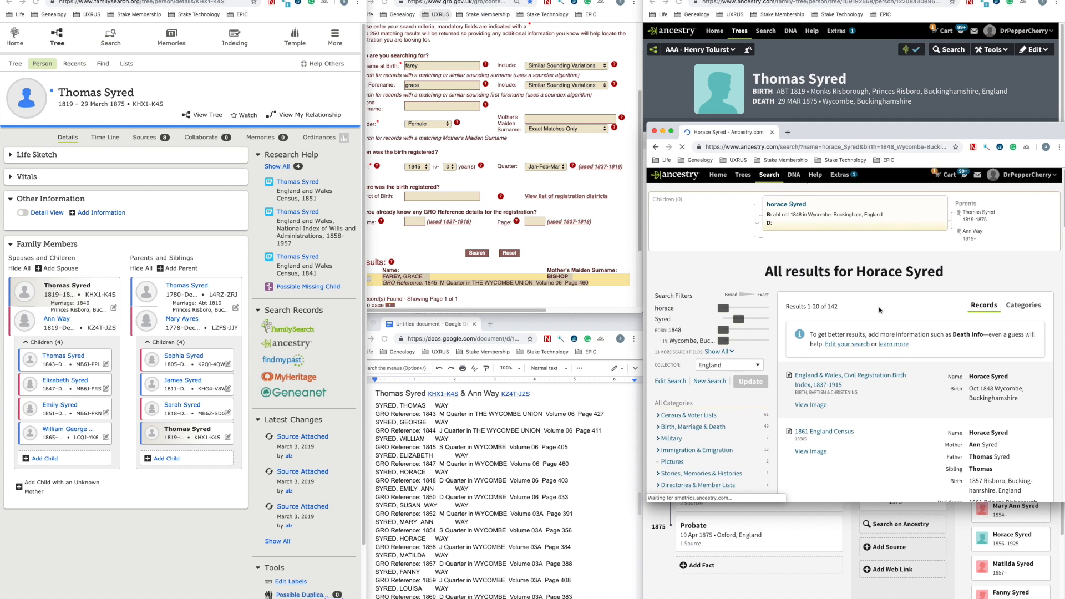
{"action": "scroll", "coordinate": [879, 310], "scroll_direction": "down", "scroll_amount": 3}
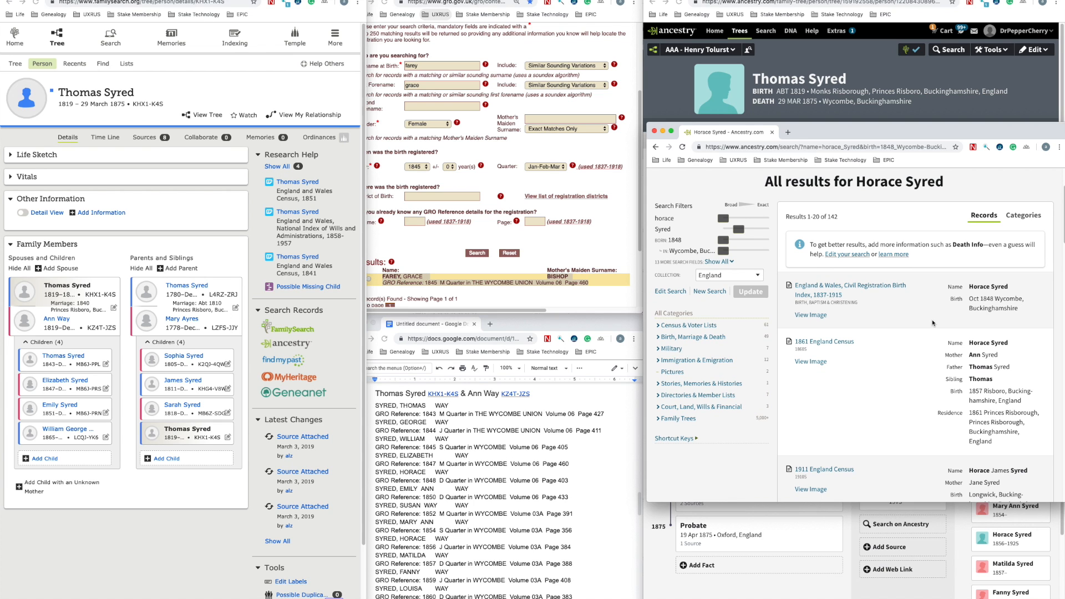
{"action": "left_click", "coordinate": [887, 291]}
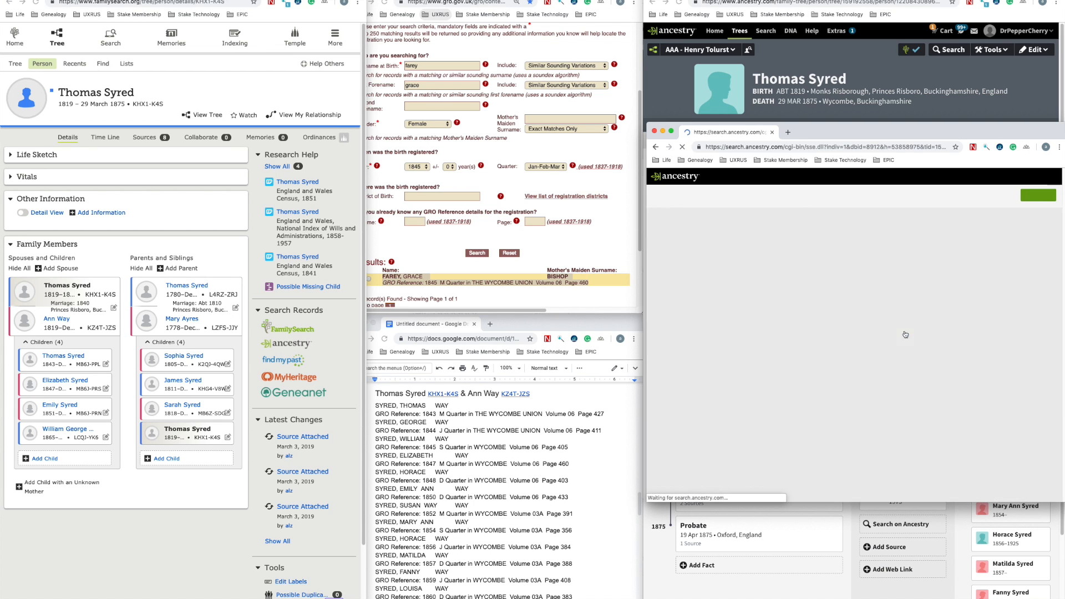
Step: Attach the birth index record to the 1848-born son in the AAA family tree
{"action": "left_click", "coordinate": [816, 456]}
{"action": "left_click", "coordinate": [810, 480]}
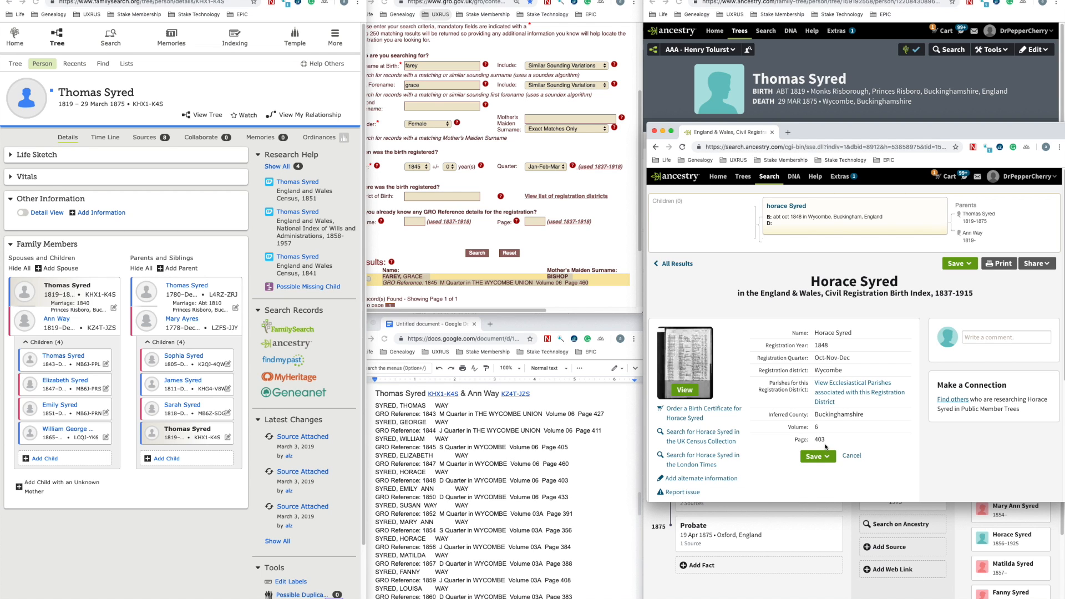
{"action": "type", "text": "horace"}
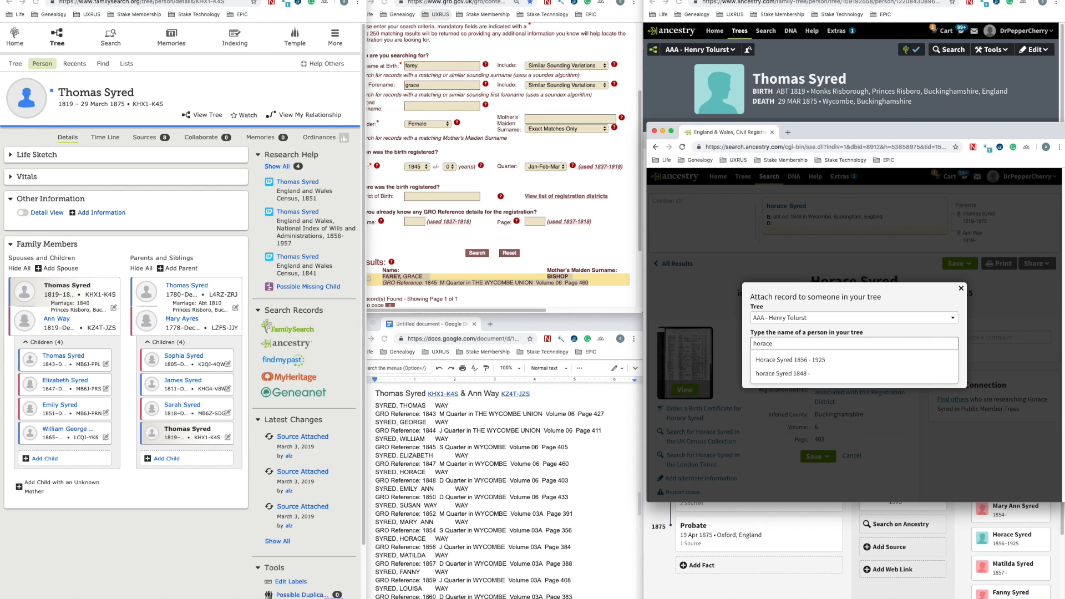
{"action": "left_click", "coordinate": [810, 373]}
{"action": "left_click", "coordinate": [767, 373]}
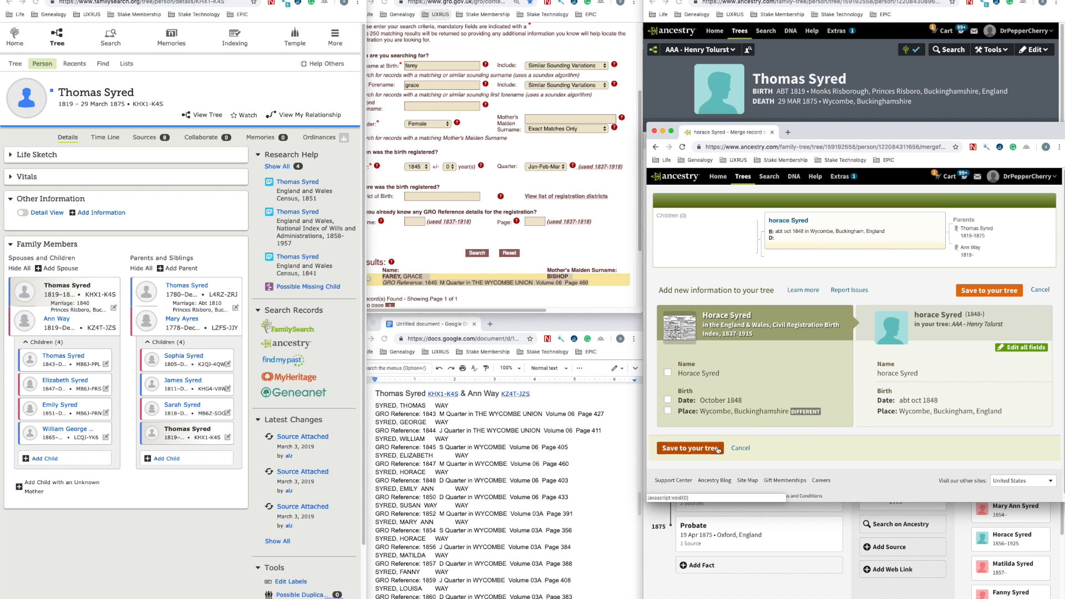
Step: Set the son's birth date to Abt. Oct 1848 while merging the birth record, and save it to the tree
{"action": "left_click", "coordinate": [1013, 349]}
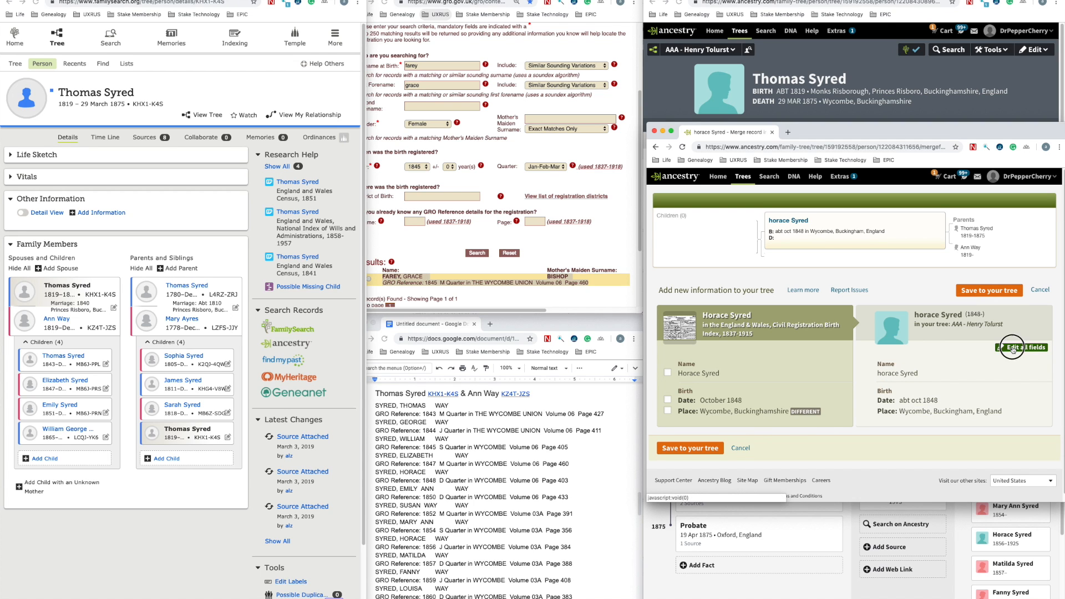
{"action": "left_click", "coordinate": [910, 403]}
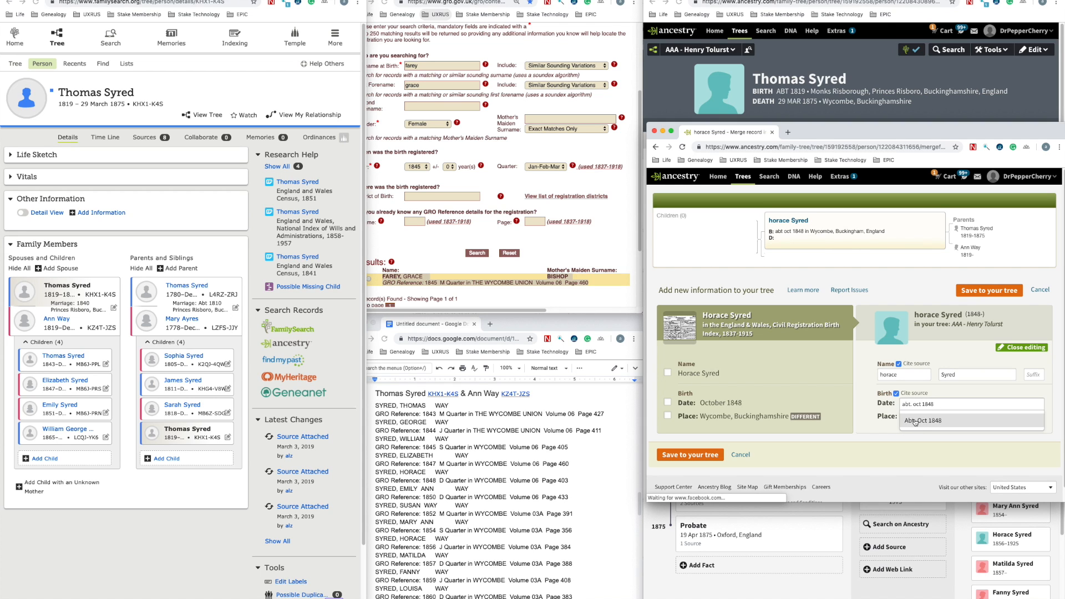
{"action": "left_click", "coordinate": [1020, 347]}
{"action": "left_click", "coordinate": [996, 292]}
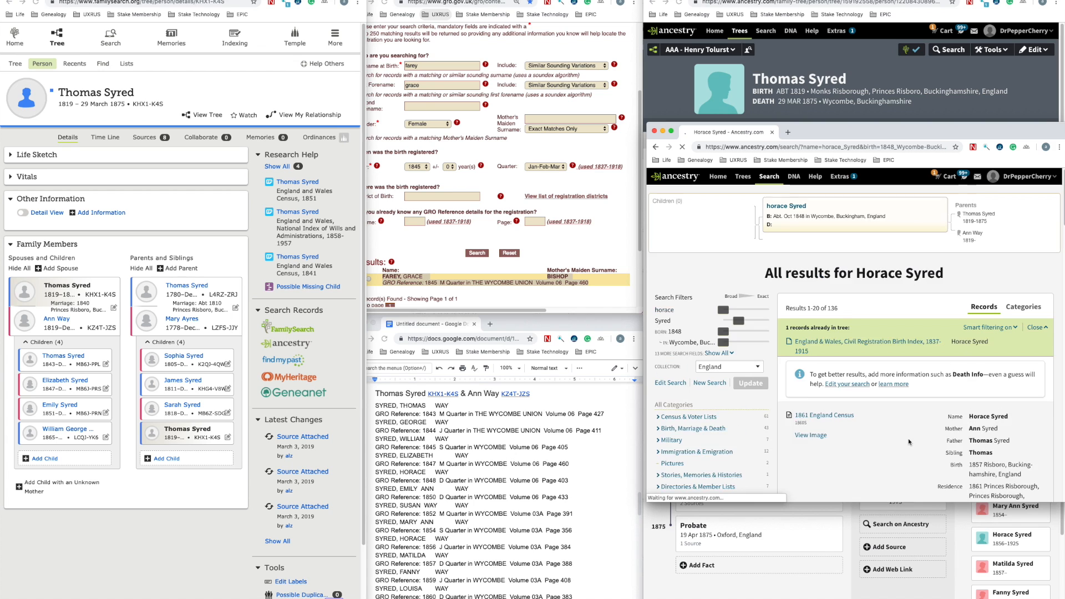
Step: Review the search results for the 1848-born son and open the Jan 1849 Wycombe Civil Registration Death Index entry
{"action": "scroll", "coordinate": [900, 431], "scroll_direction": "down", "scroll_amount": 3}
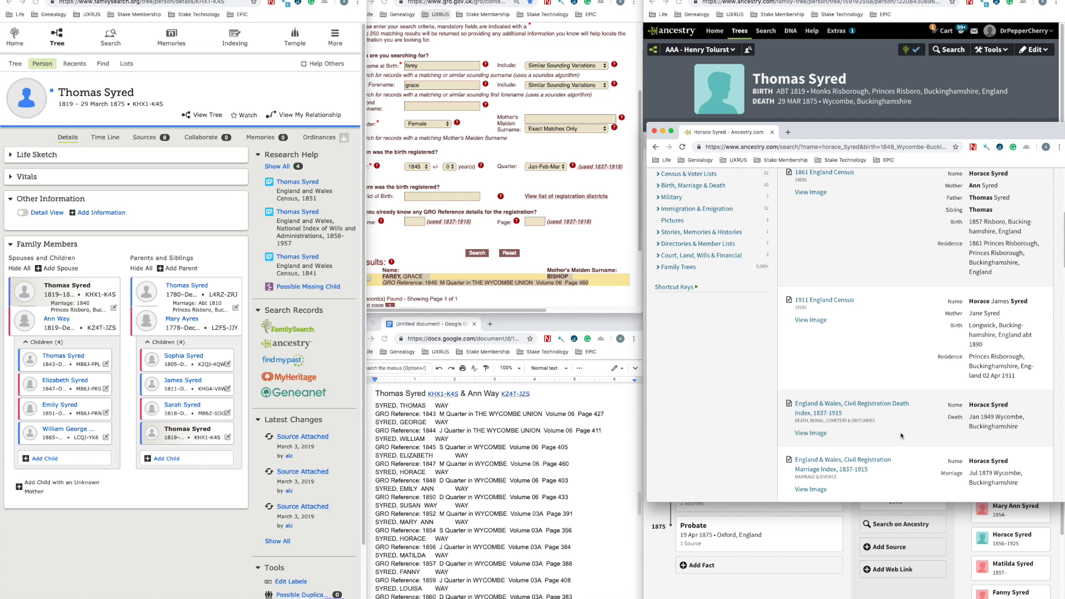
{"action": "scroll", "coordinate": [893, 254], "scroll_direction": "up", "scroll_amount": 5}
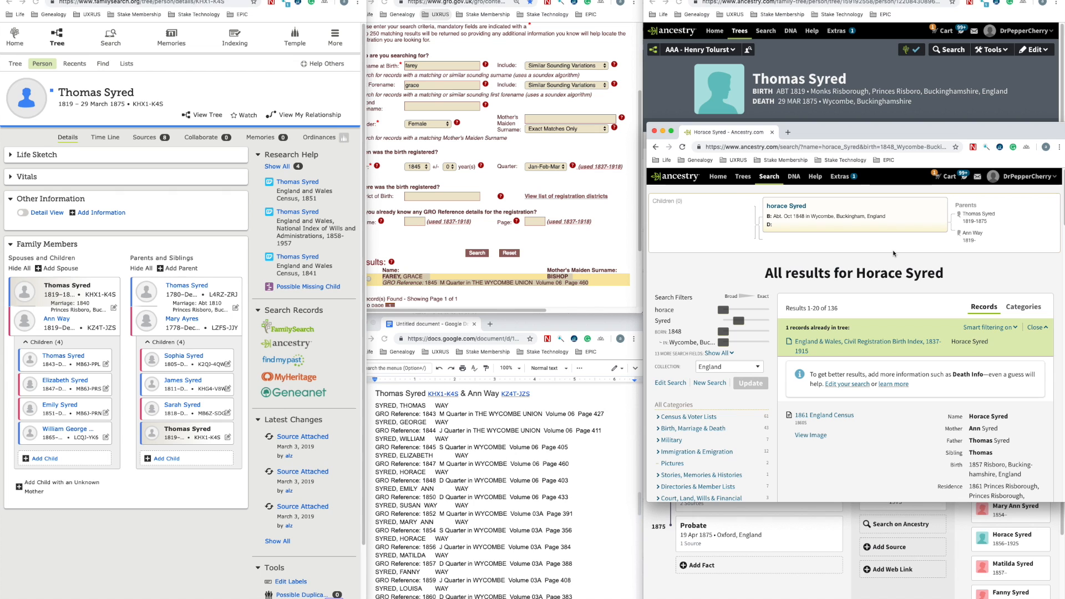
{"action": "left_click", "coordinate": [801, 207]}
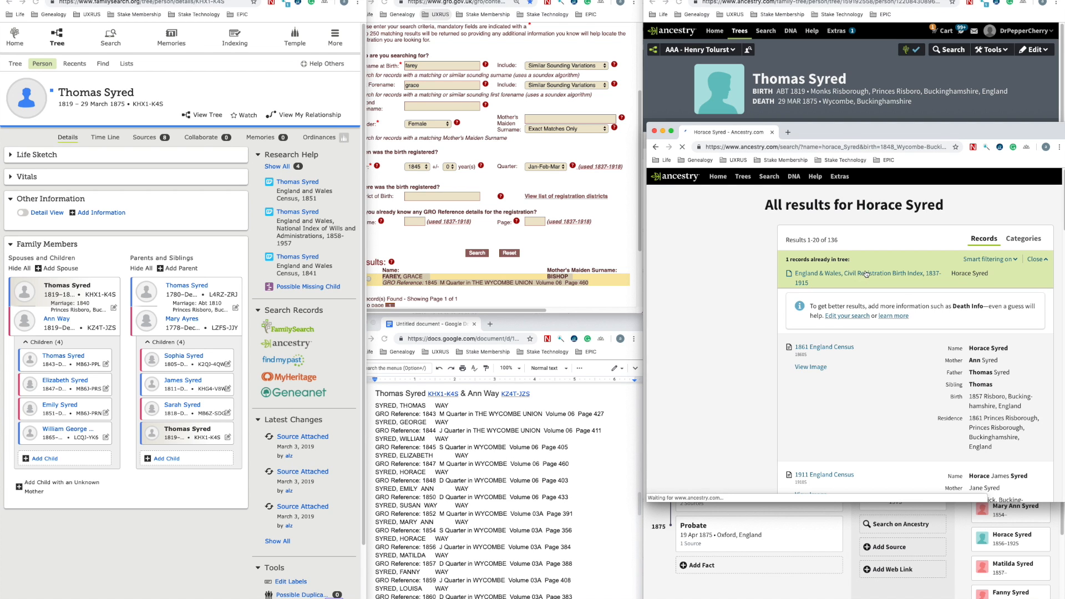
{"action": "scroll", "coordinate": [881, 332], "scroll_direction": "down", "scroll_amount": 5}
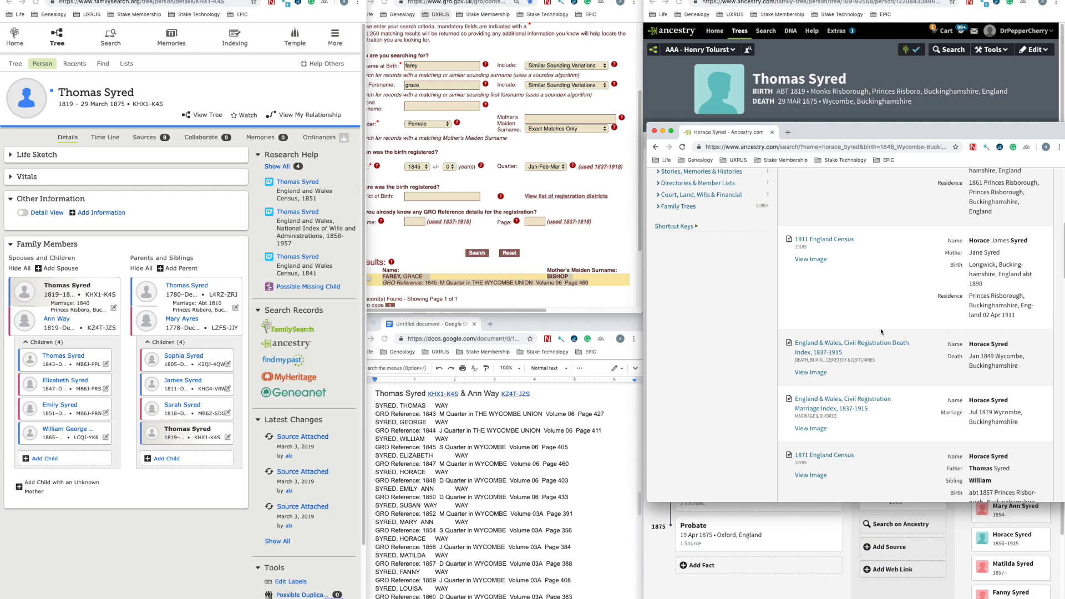
{"action": "mouse_move", "coordinate": [875, 343]}
{"action": "scroll", "coordinate": [875, 342], "scroll_direction": "down", "scroll_amount": 2}
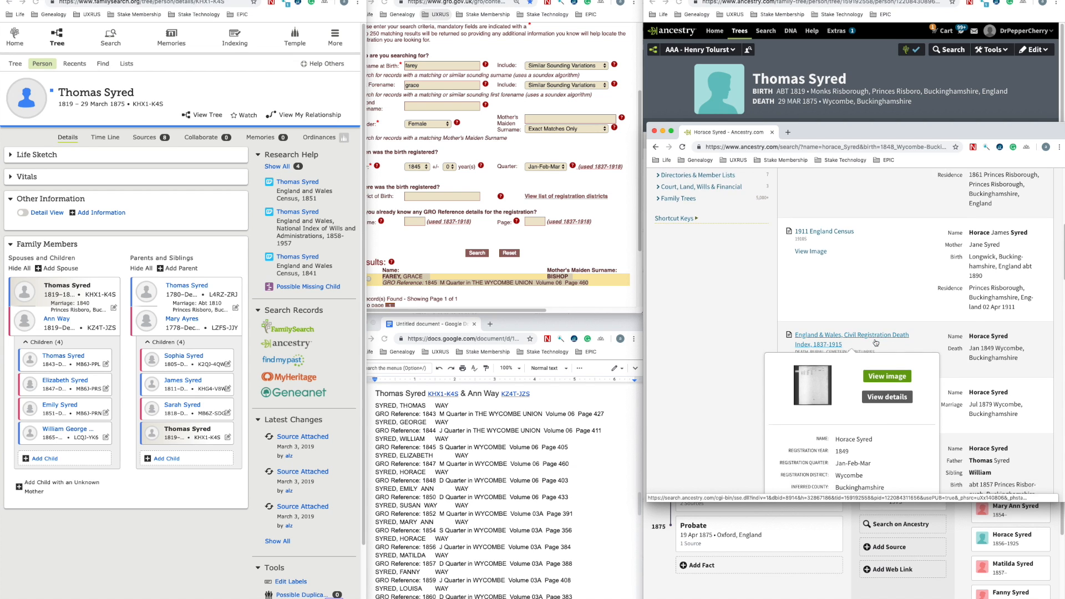
{"action": "left_click", "coordinate": [870, 244]}
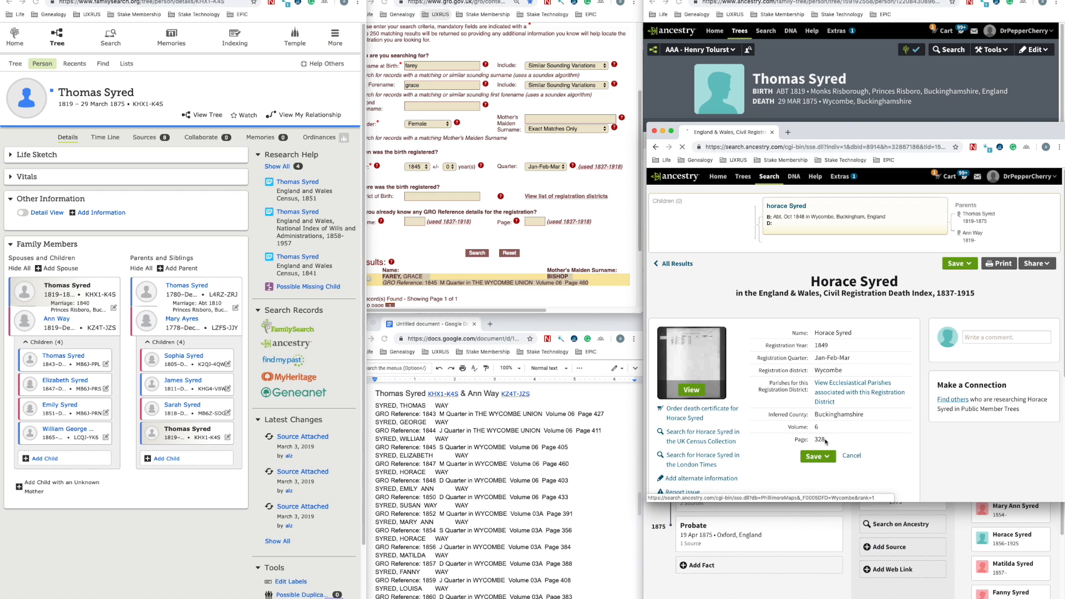
Step: Attach the death index record to the 1848-born son in the AAA family tree
{"action": "left_click", "coordinate": [817, 455]}
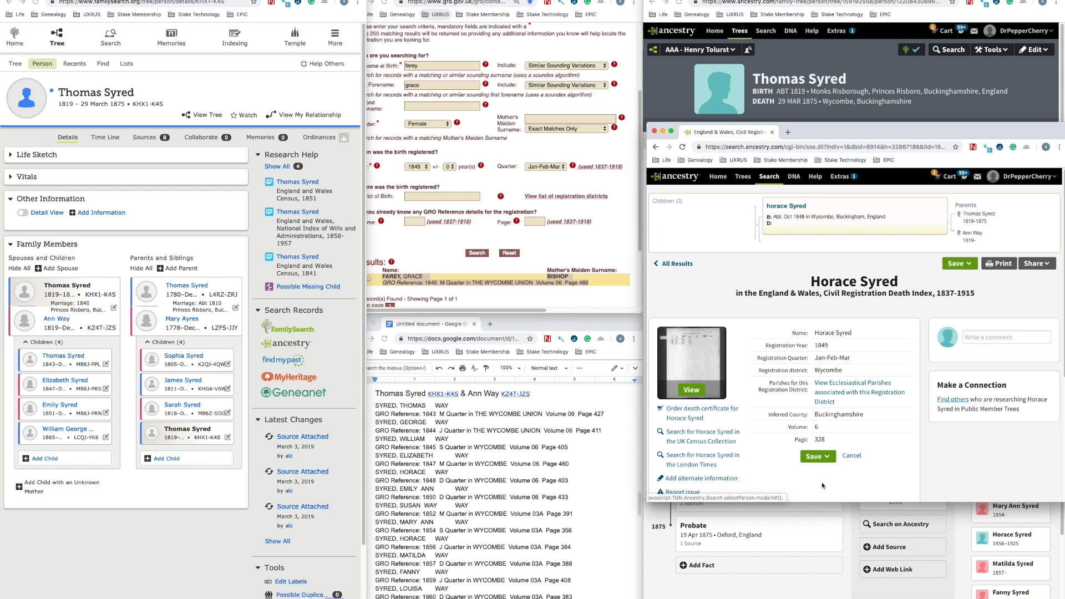
{"action": "left_click", "coordinate": [821, 481]}
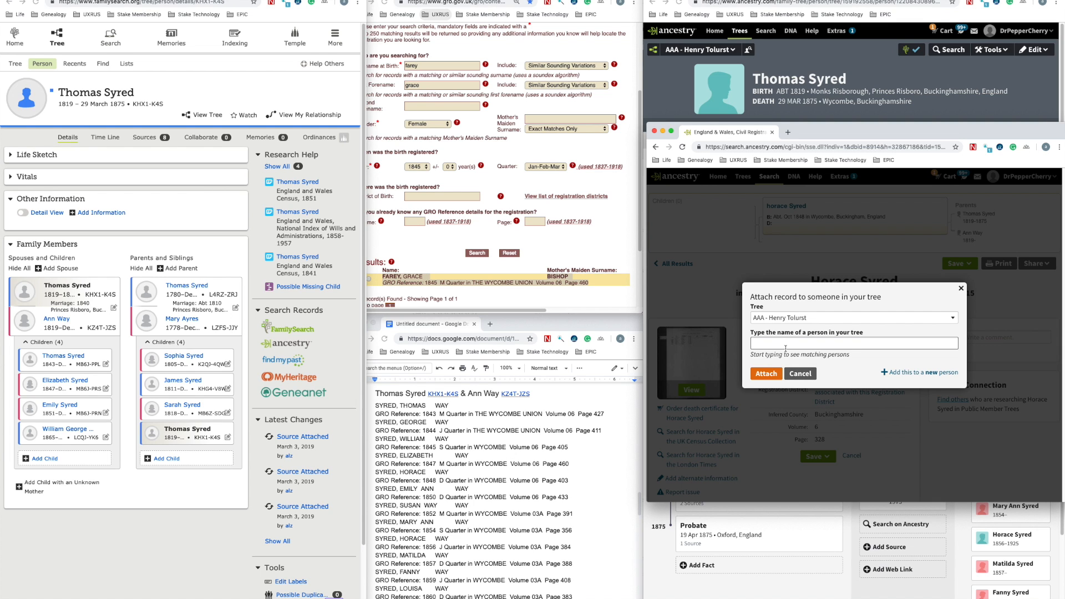
{"action": "type", "text": "horace"}
{"action": "left_click", "coordinate": [791, 374]}
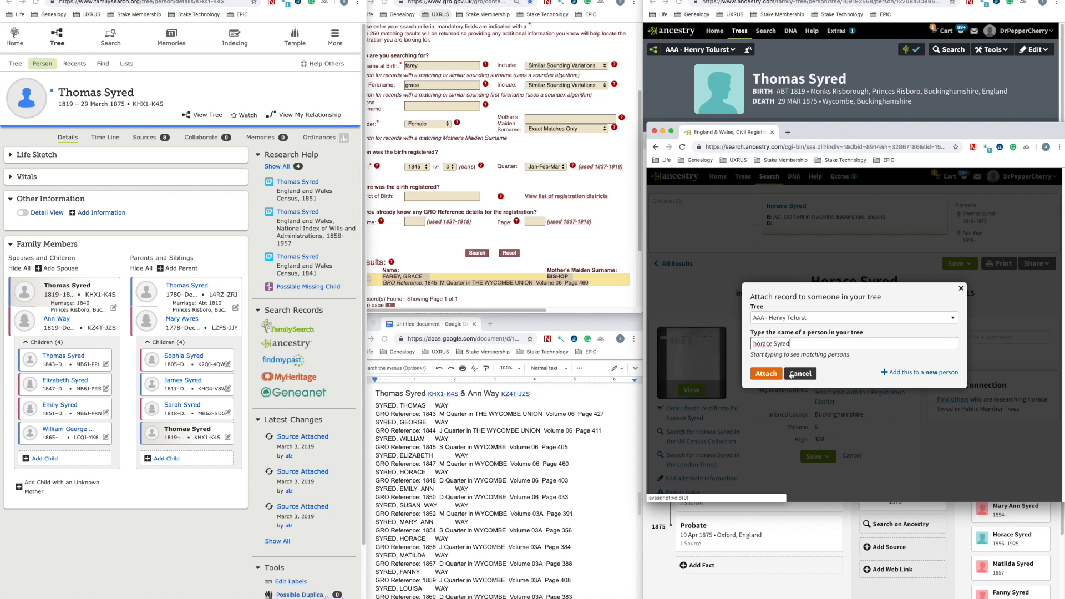
{"action": "left_click", "coordinate": [767, 373]}
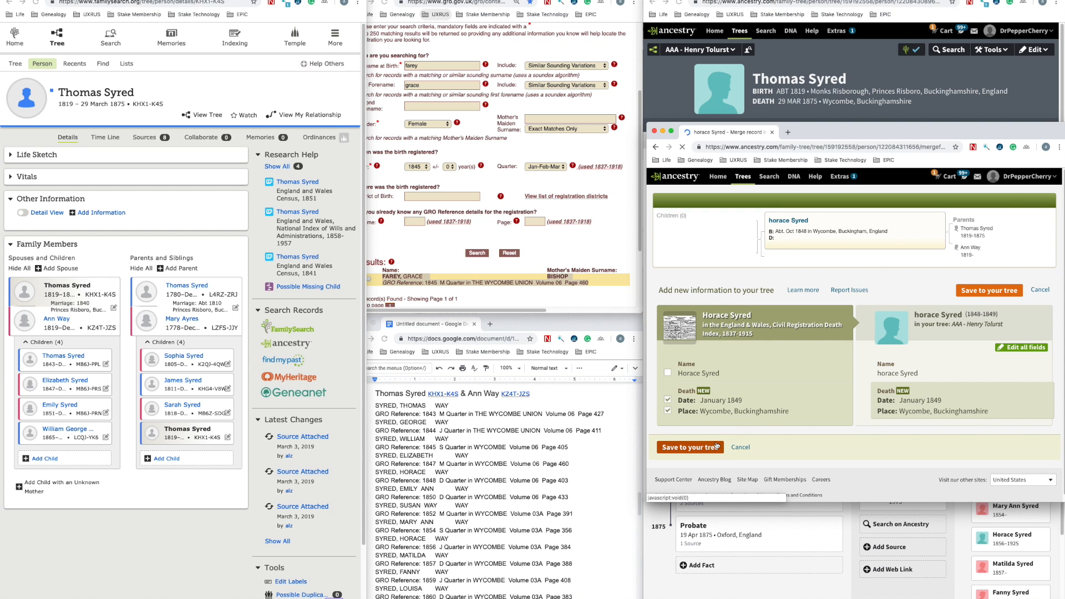
Step: Set the 1848-born son's death date to Abt. Jan 1849 while merging the death record, and save it to the tree
{"action": "left_click", "coordinate": [952, 399]}
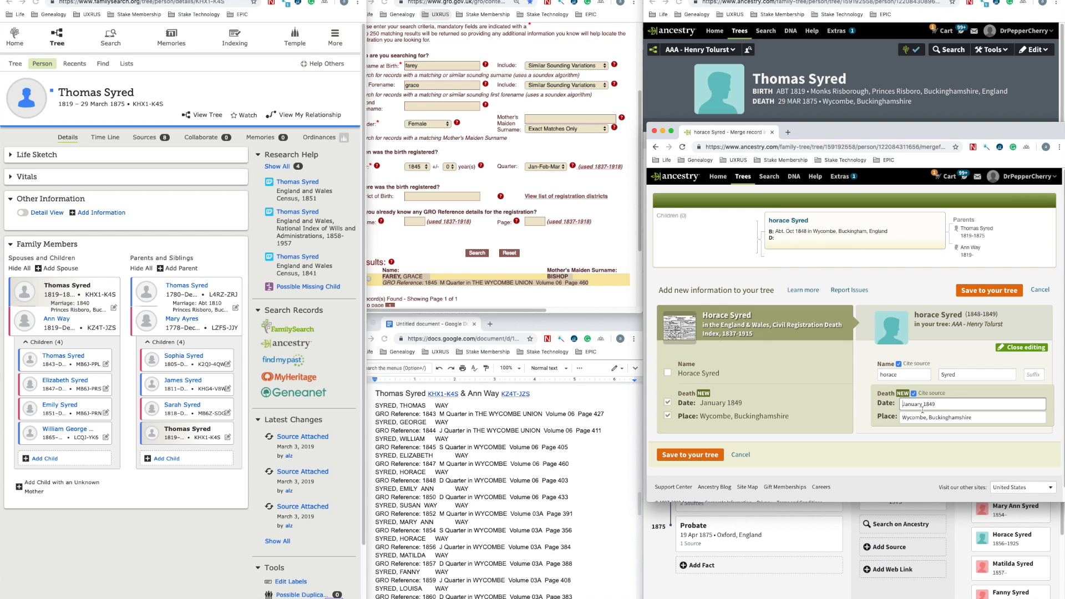
{"action": "type", "text": "abt"}
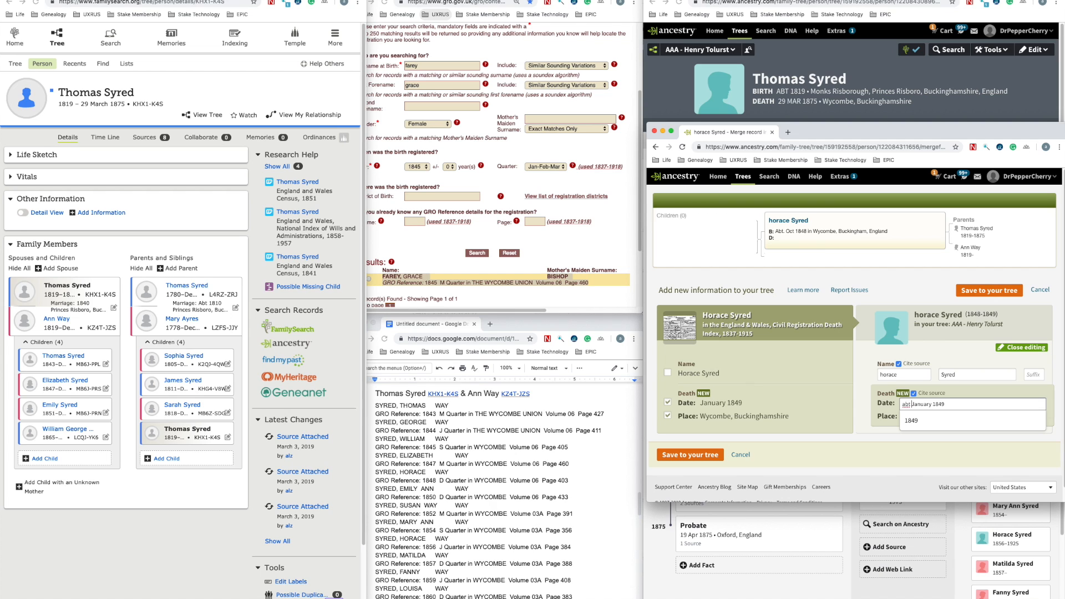
{"action": "left_click", "coordinate": [925, 422]}
{"action": "left_click", "coordinate": [1020, 347]}
{"action": "left_click", "coordinate": [987, 290]}
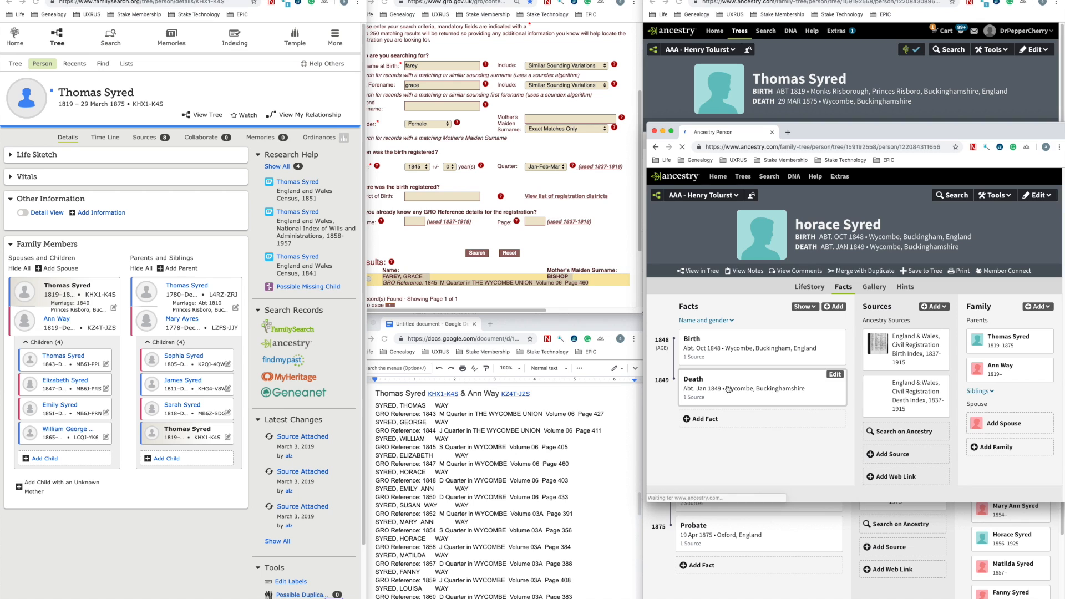
Step: Capitalize the first letter of the 1848-born son's first name with Quick Edit and save the change
{"action": "left_click", "coordinate": [1037, 195]}
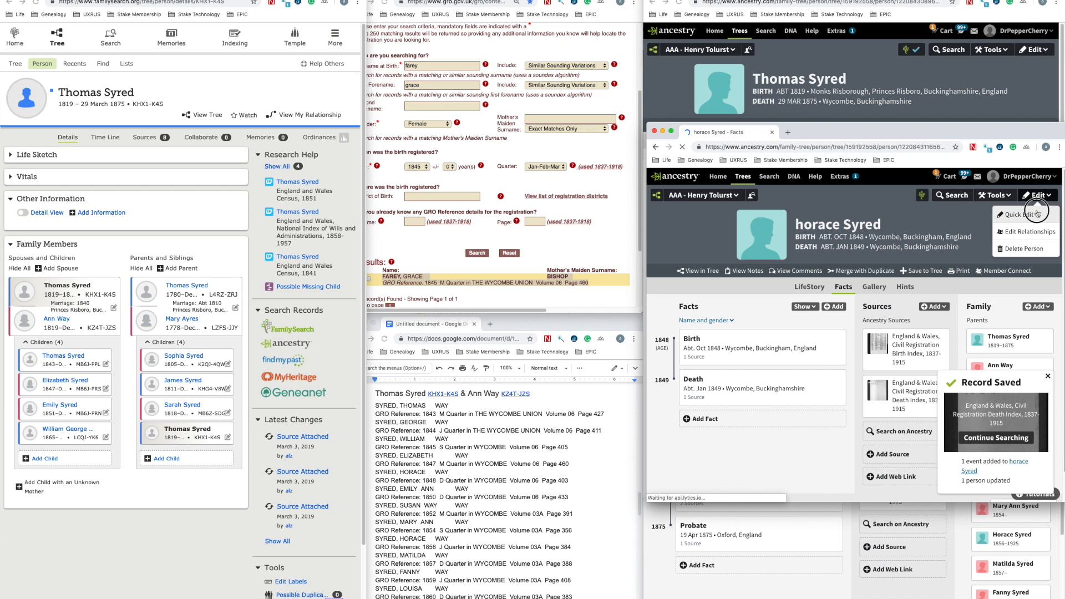
{"action": "left_click", "coordinate": [1035, 214]}
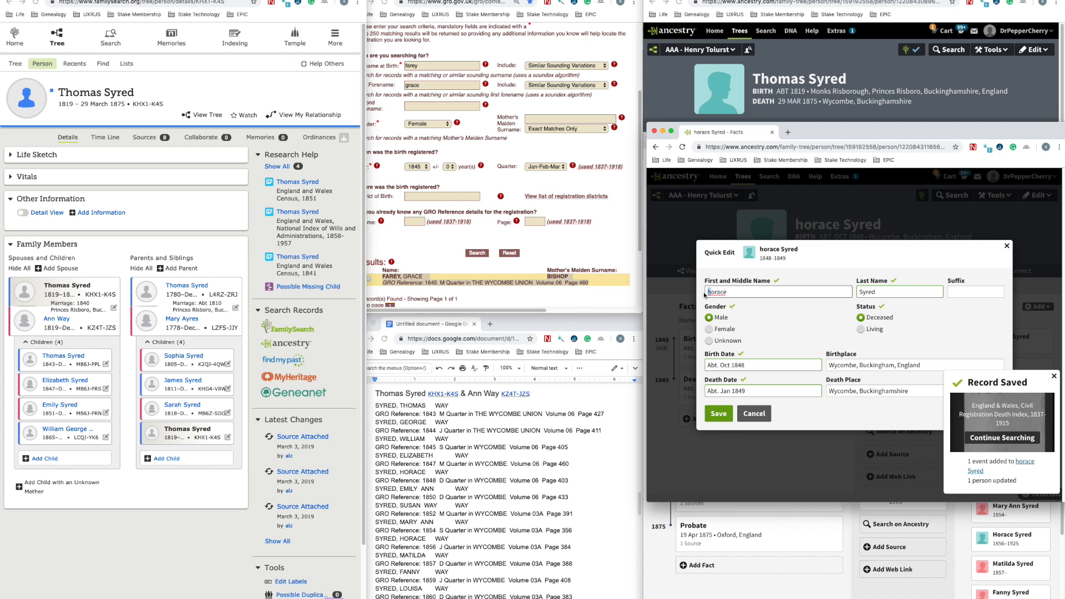
{"action": "type", "text": "H"}
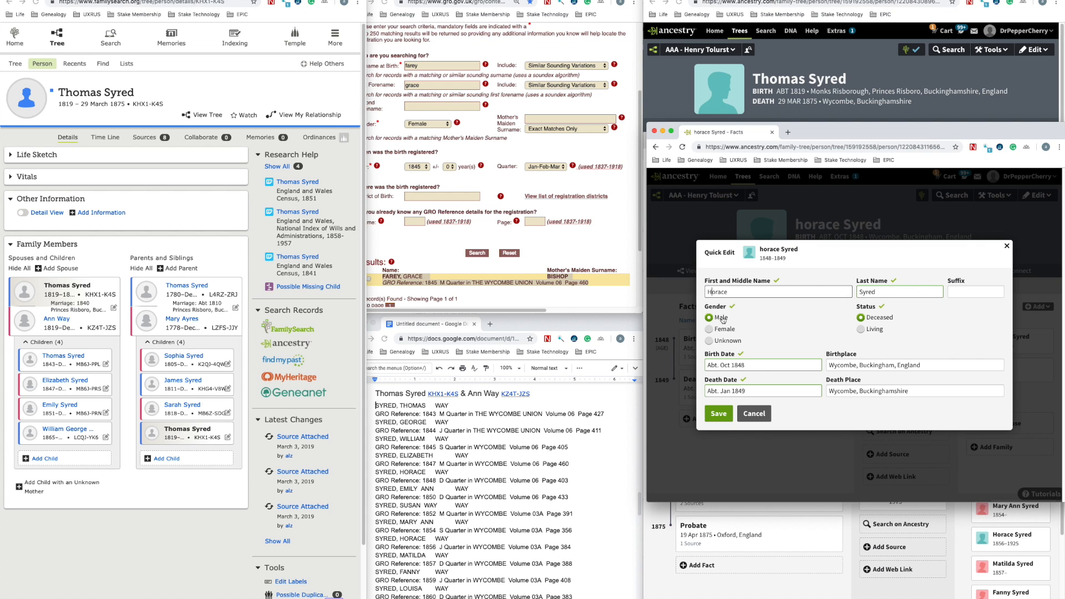
{"action": "left_click", "coordinate": [727, 419]}
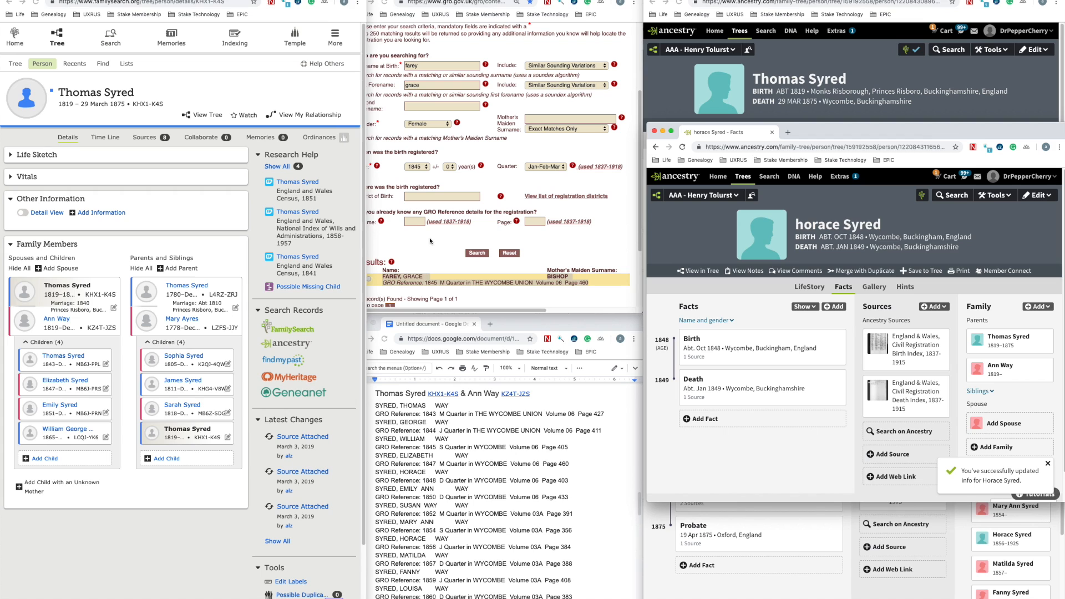
Step: Fill the GRO birth index search with the 1848-born son's surname and first forename, and set the gender to Male
{"action": "left_click", "coordinate": [431, 242]}
{"action": "double_click", "coordinate": [424, 64]}
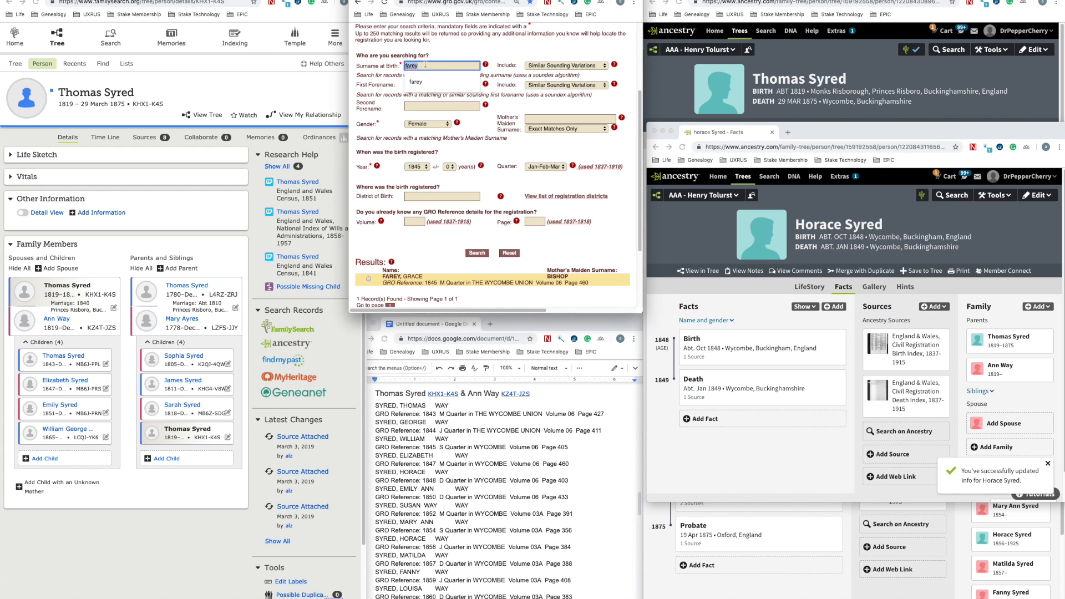
{"action": "type", "text": "syred"}
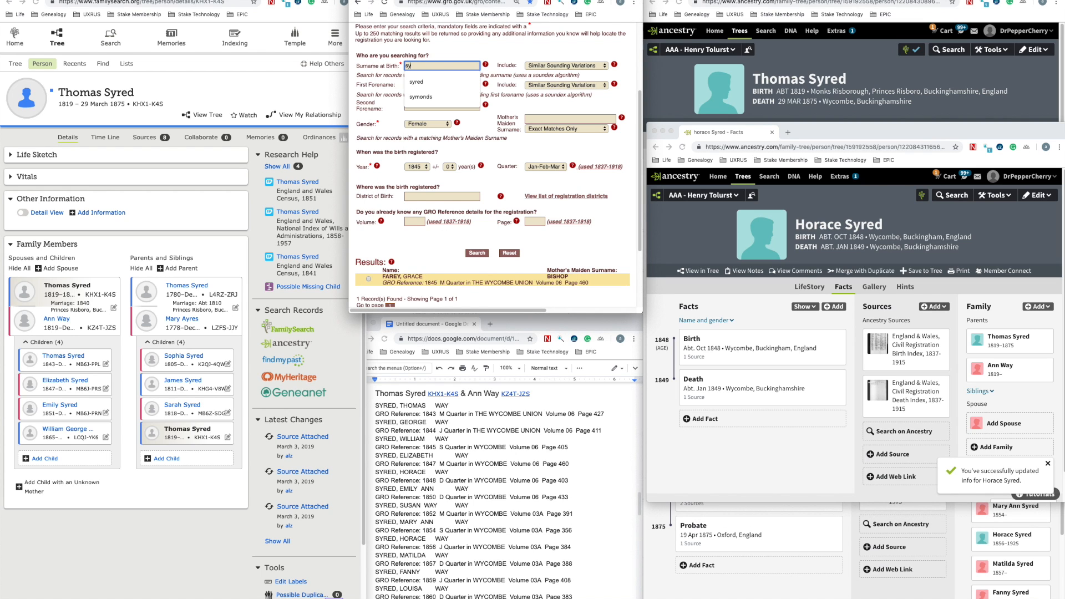
{"action": "key", "text": "Tab"}
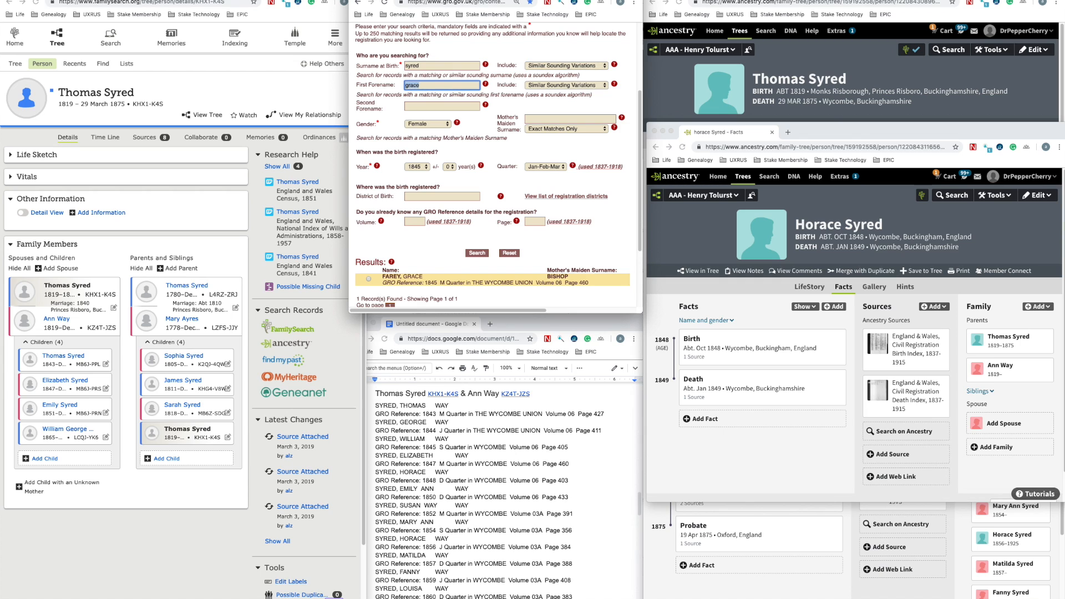
{"action": "type", "text": "horac"}
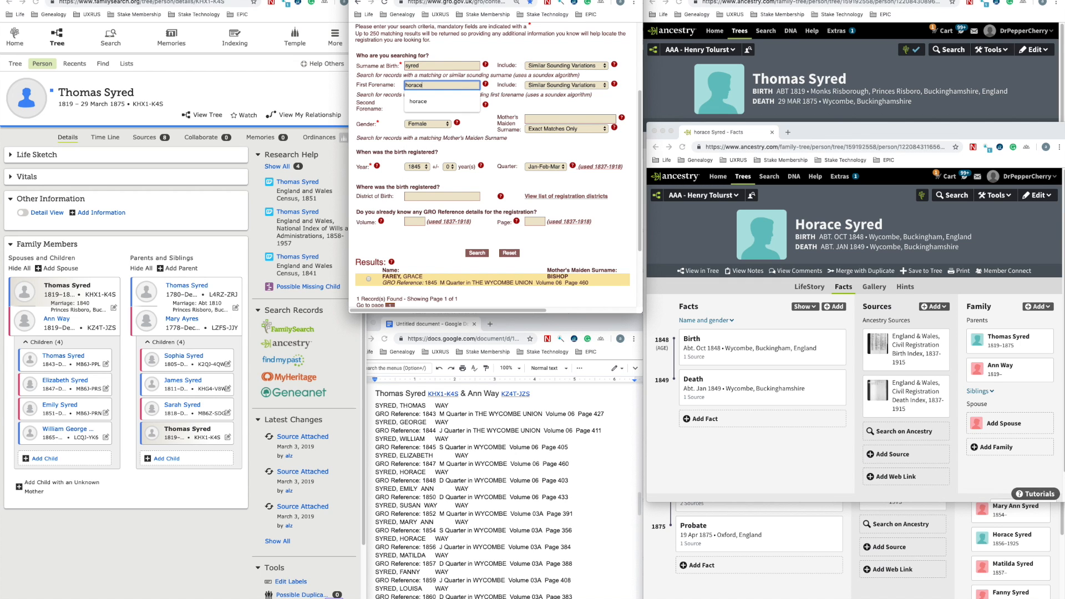
{"action": "left_click", "coordinate": [425, 124]}
{"action": "left_click", "coordinate": [426, 131]}
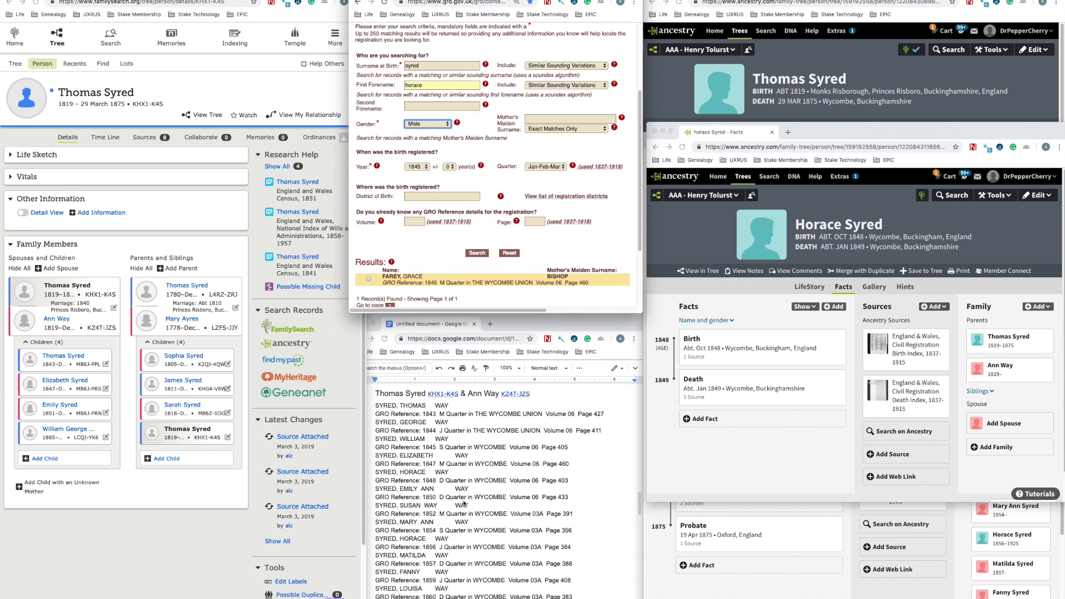
Step: Search the GRO birth index for registration year 1848 with the mother's maiden surname and no specific quarter
{"action": "left_click", "coordinate": [418, 166]}
{"action": "left_click", "coordinate": [422, 188]}
{"action": "left_click", "coordinate": [541, 120]}
{"action": "type", "text": "way"}
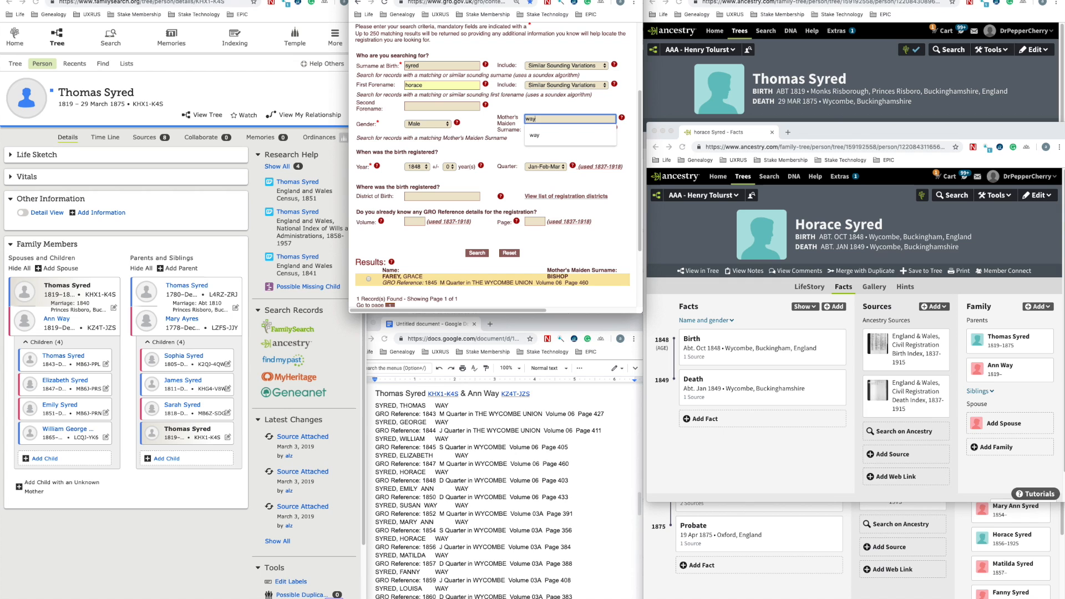
{"action": "left_click", "coordinate": [549, 167]}
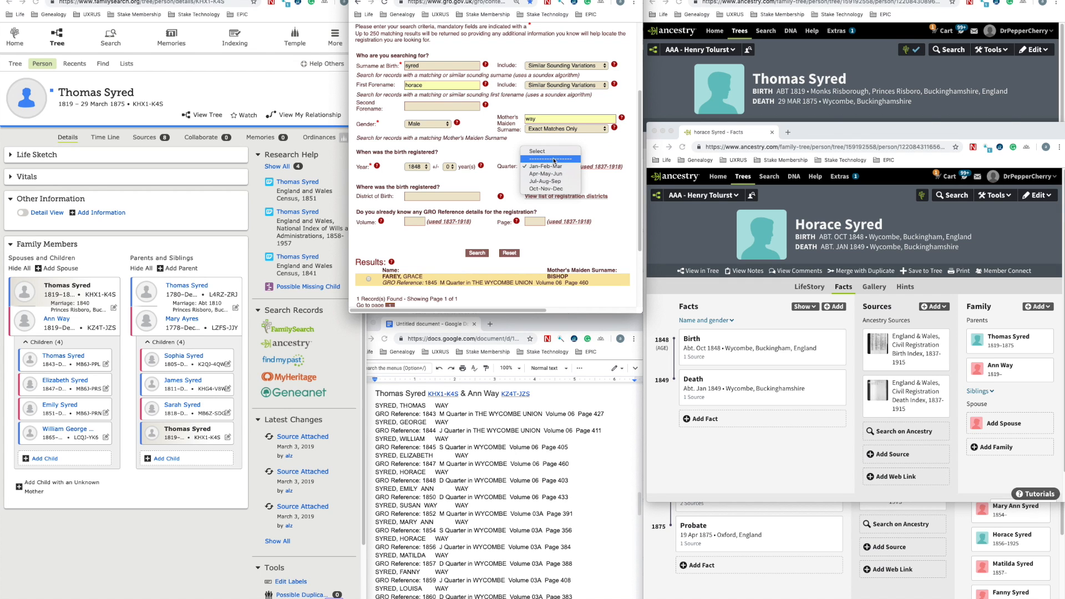
{"action": "left_click", "coordinate": [551, 154]}
{"action": "left_click", "coordinate": [477, 252]}
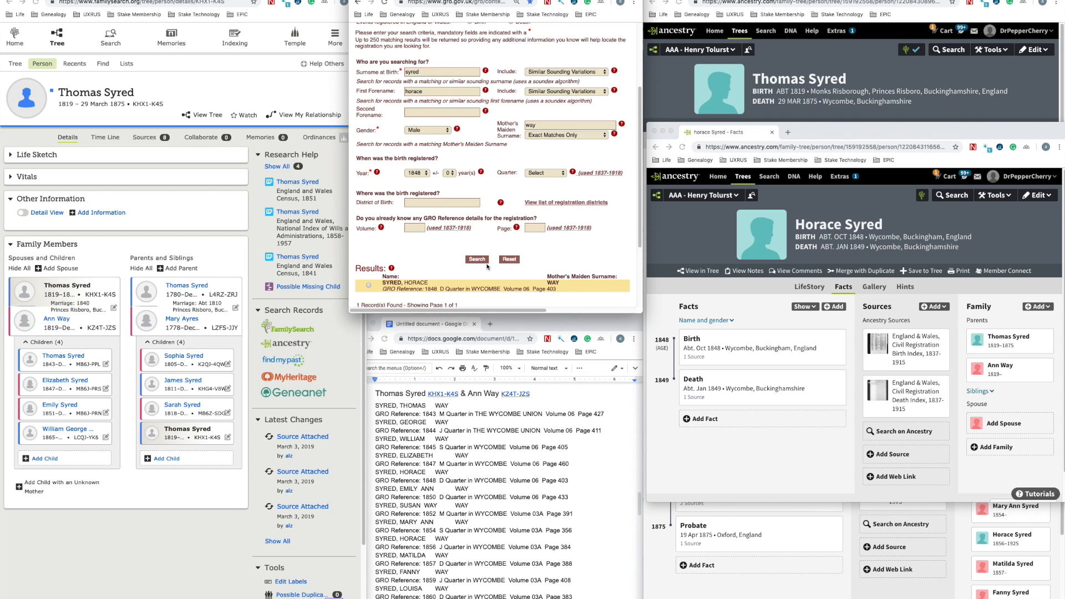
Step: Search the GRO death index for the son in 1848, and repeat the search with a range of plus or minus 2 years
{"action": "scroll", "coordinate": [504, 127], "scroll_direction": "up", "scroll_amount": 3}
{"action": "left_click", "coordinate": [511, 133]}
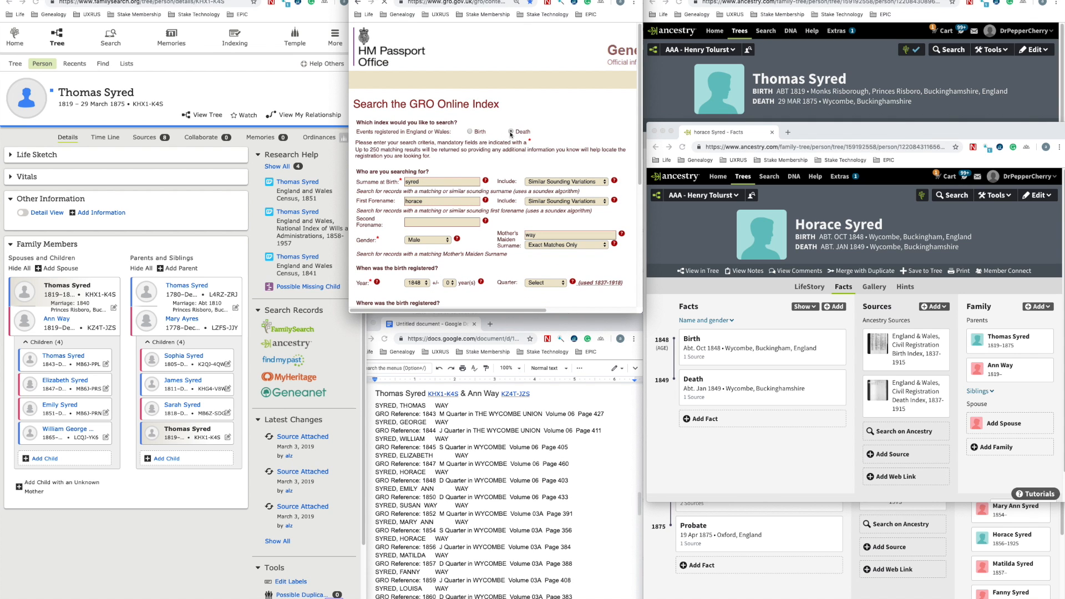
{"action": "scroll", "coordinate": [495, 187], "scroll_direction": "down", "scroll_amount": 3}
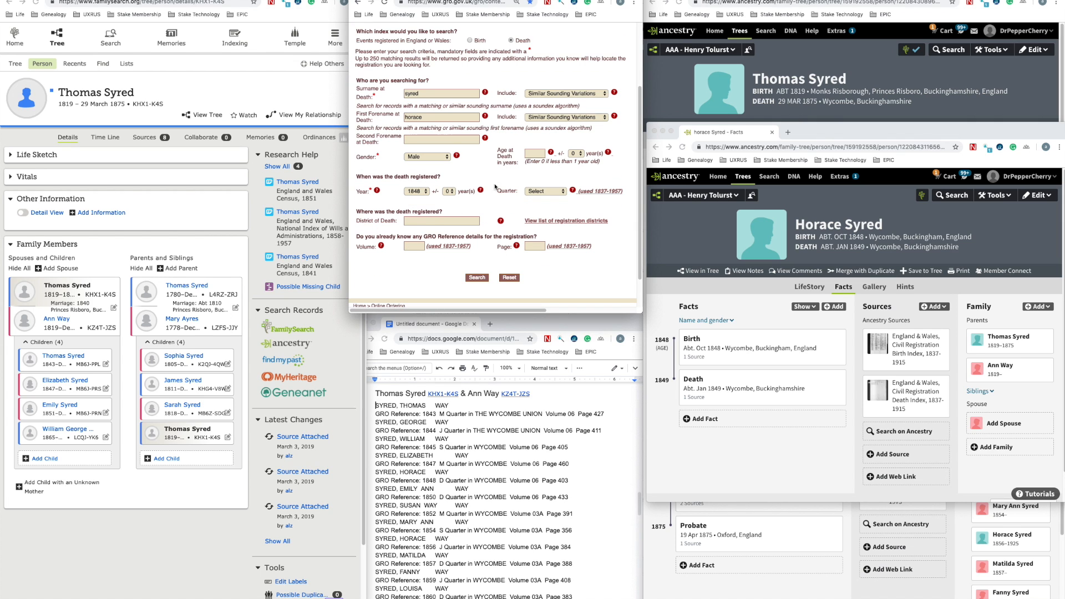
{"action": "left_click", "coordinate": [475, 278]}
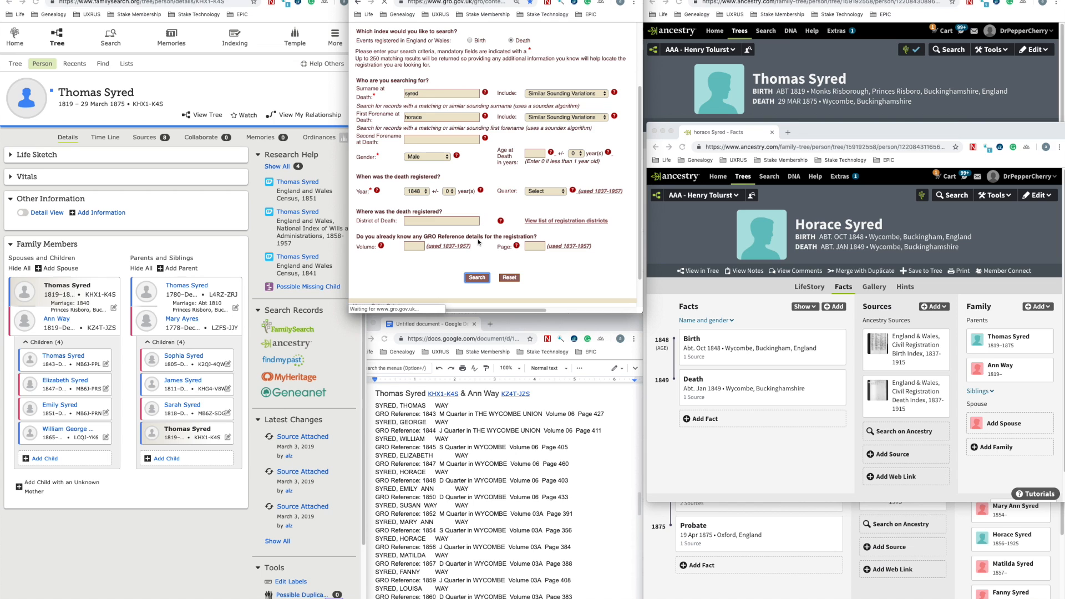
{"action": "scroll", "coordinate": [477, 241], "scroll_direction": "down", "scroll_amount": 5}
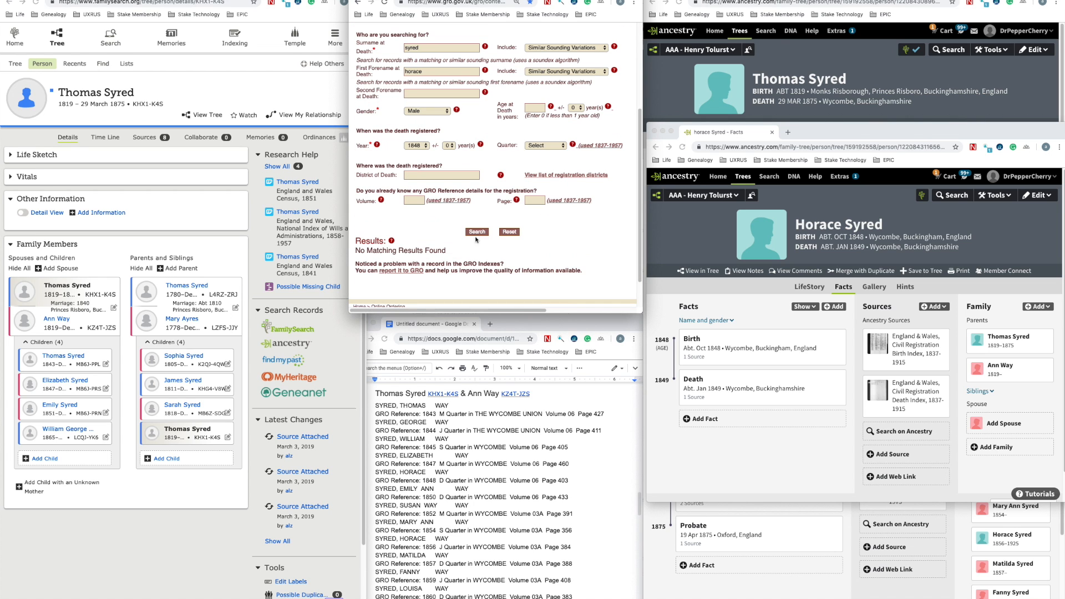
{"action": "left_click", "coordinate": [449, 145]}
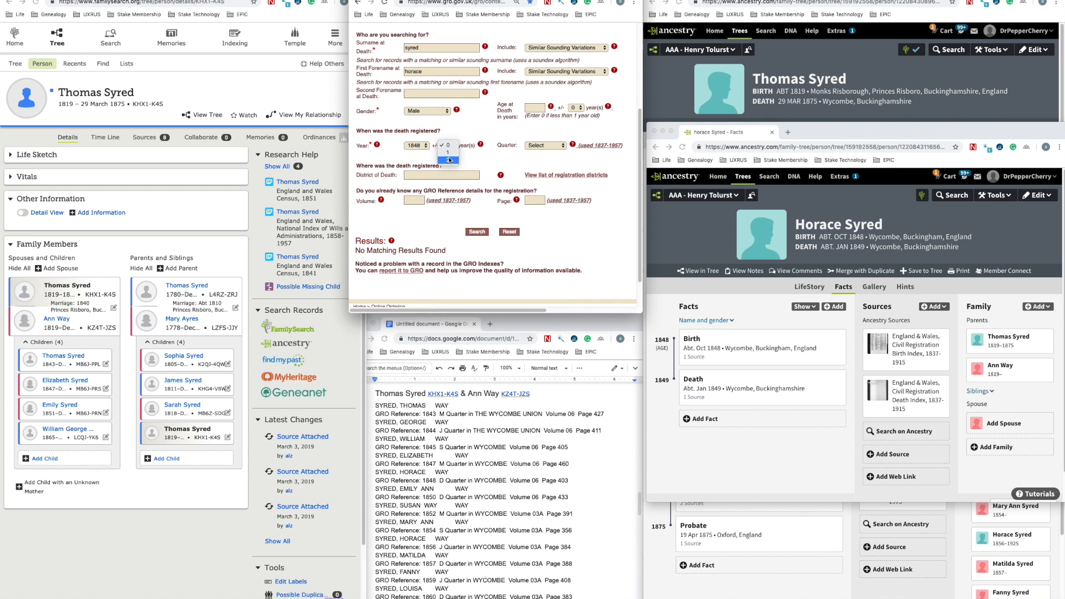
{"action": "left_click", "coordinate": [476, 231]}
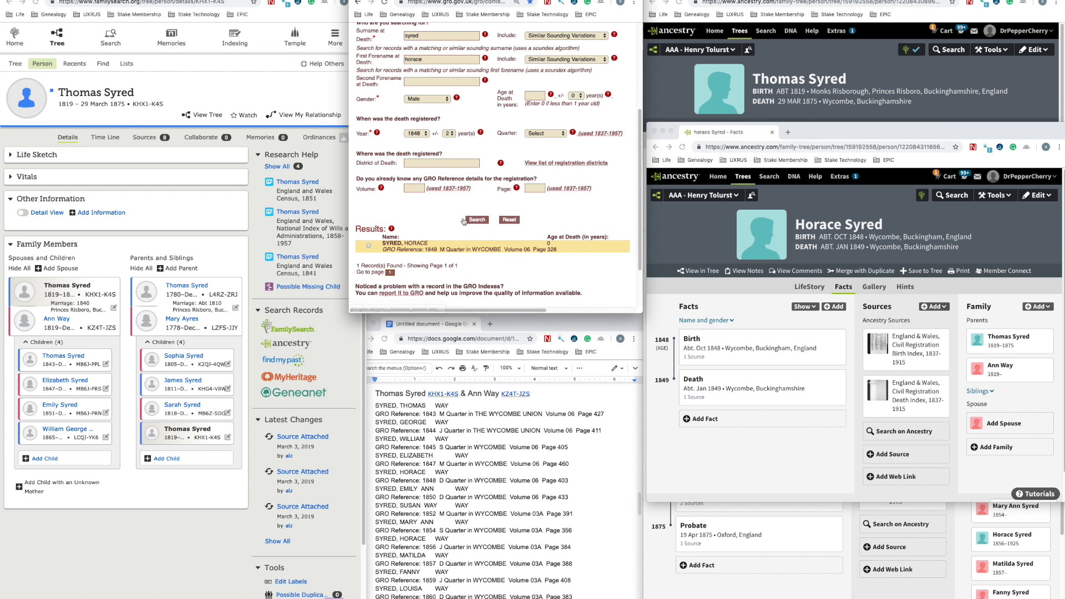
Step: Copy the son's 1849 GRO death entry onto a new line beneath his 1848 birth reference in the Google Docs document
{"action": "left_click_drag", "start_coordinate": [386, 240], "coordinate": [558, 250]}
{"action": "key", "text": "super+c"}
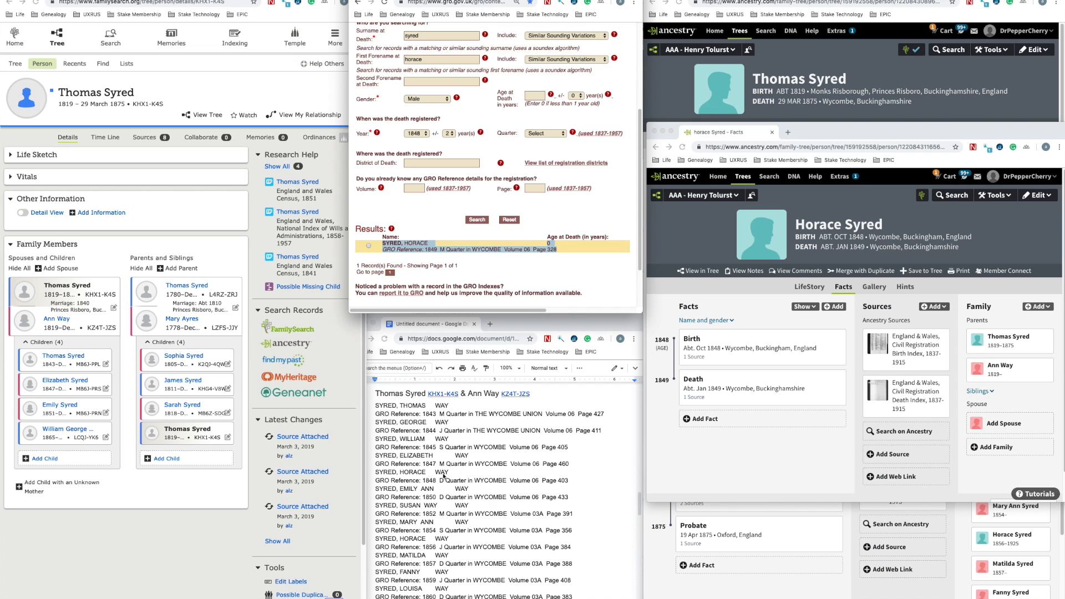
{"action": "left_click", "coordinate": [572, 475]}
{"action": "left_click", "coordinate": [574, 478]}
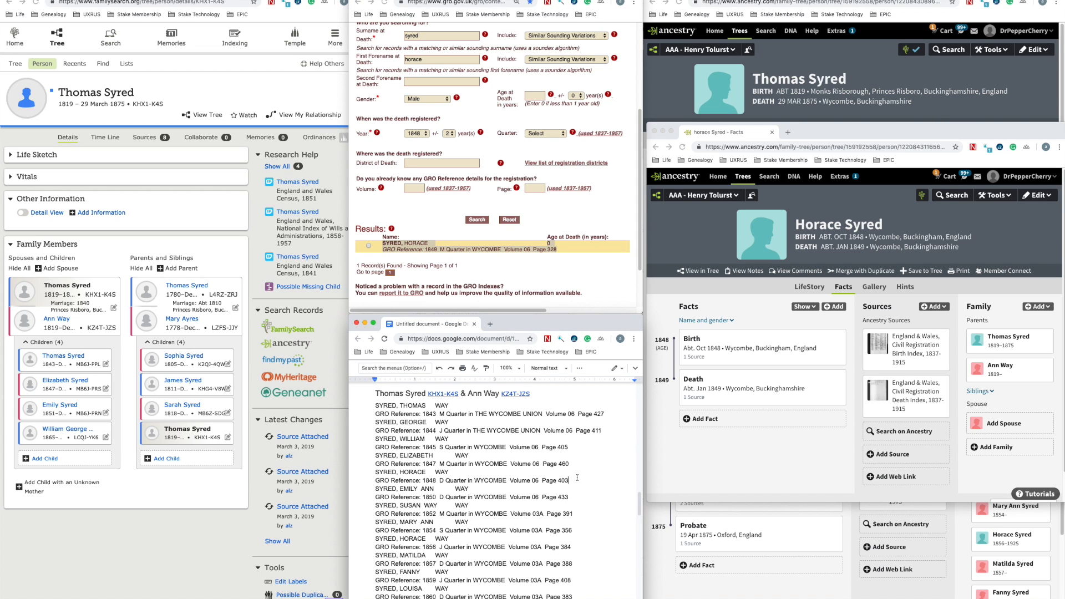
{"action": "key", "text": "Return"}
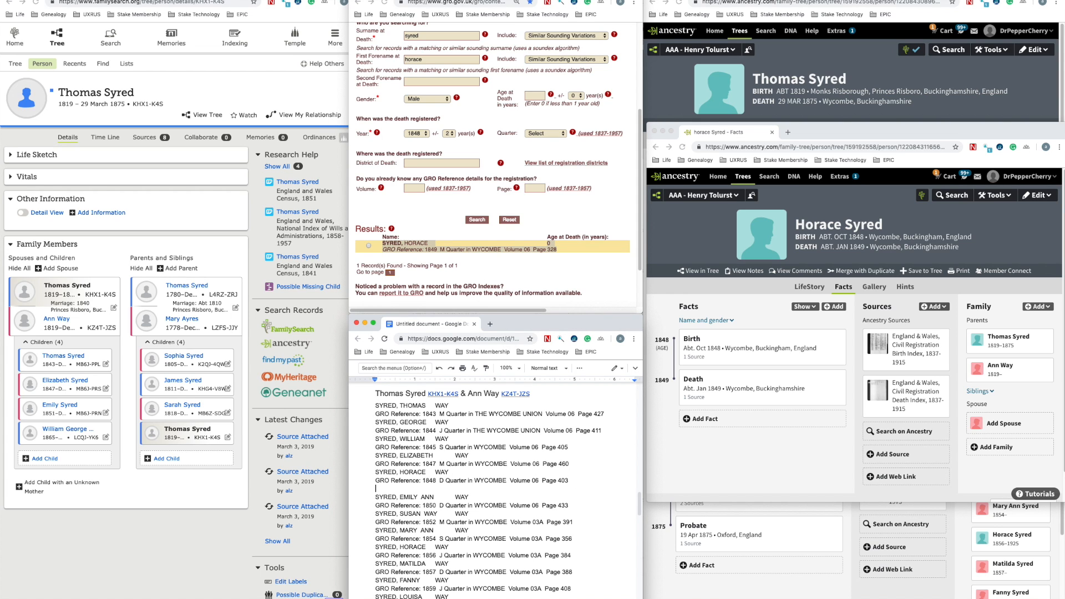
{"action": "right_click", "coordinate": [439, 487]}
{"action": "left_click", "coordinate": [449, 529]}
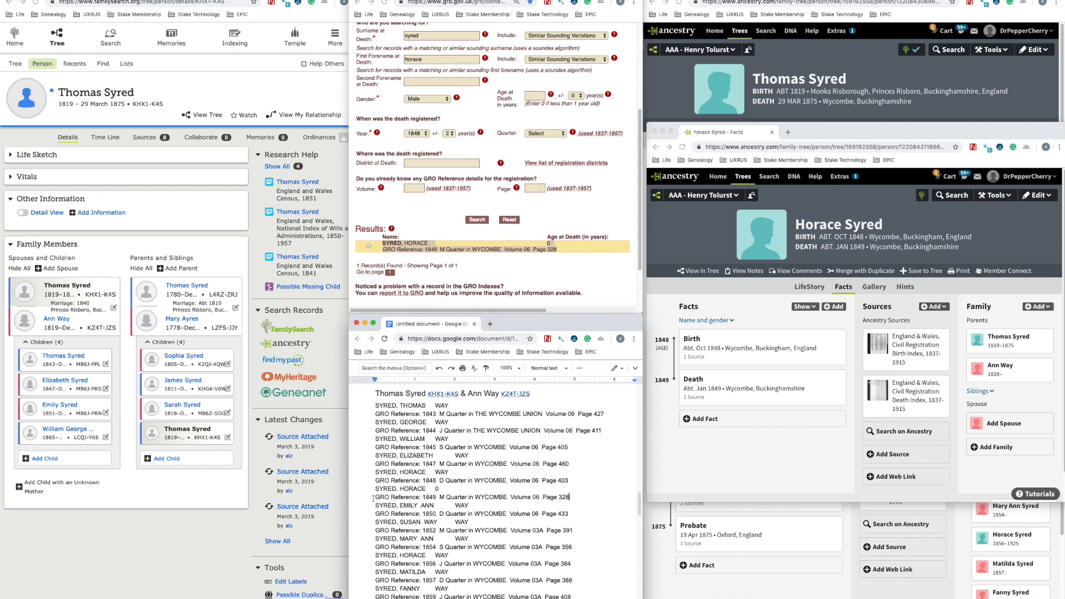
Step: Indent both lines of the pasted 1849 death entry under the 1848 birth reference
{"action": "left_click", "coordinate": [375, 489]}
{"action": "left_click", "coordinate": [374, 497]}
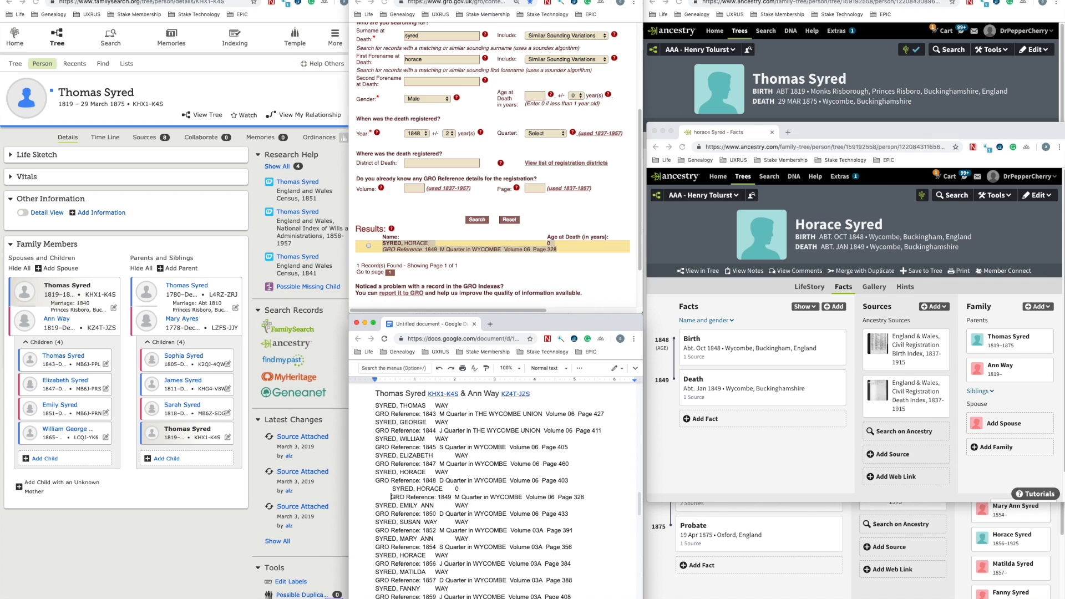
{"action": "left_click", "coordinate": [561, 291]}
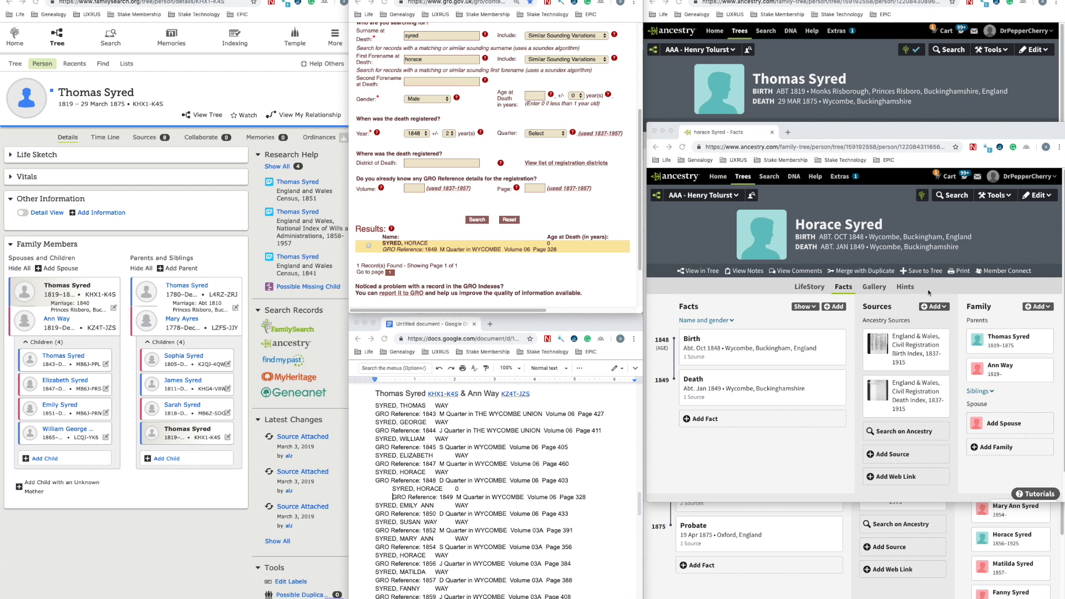
{"action": "left_click", "coordinate": [922, 195]}
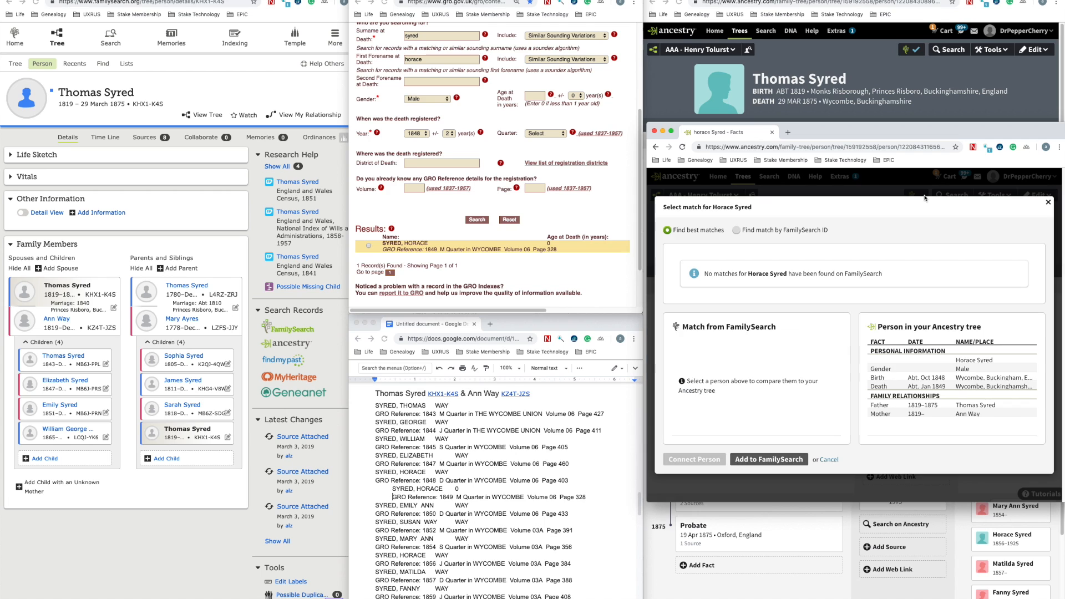
{"action": "left_click", "coordinate": [773, 460]}
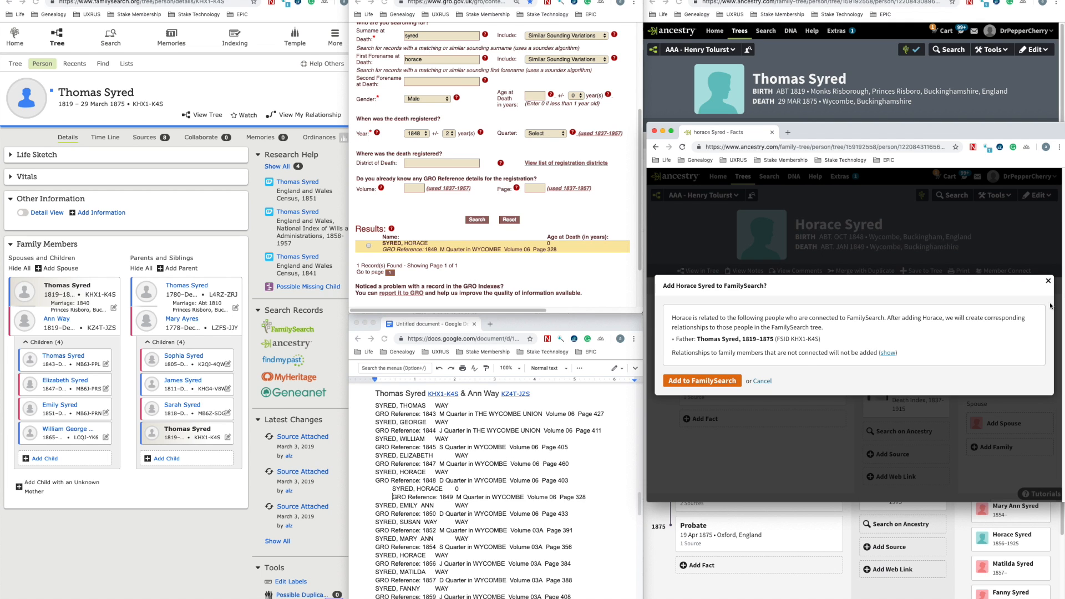
{"action": "left_click", "coordinate": [1047, 281]}
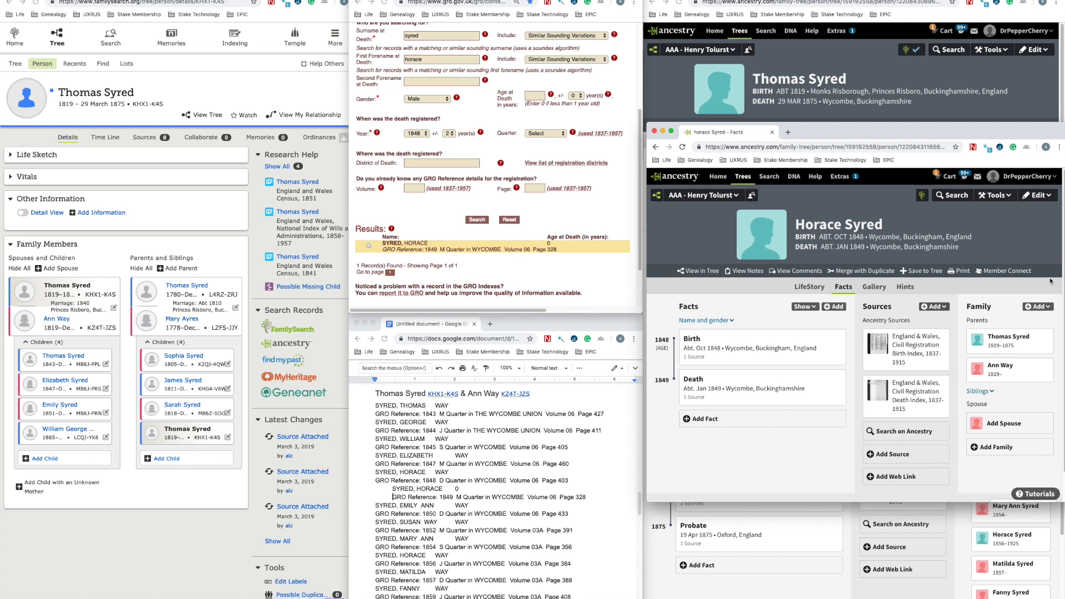
Step: Add the father's spouse from FamilySearch by matching her to the existing woman born about 1819 in the Ancestry tree
{"action": "left_click", "coordinate": [833, 69]}
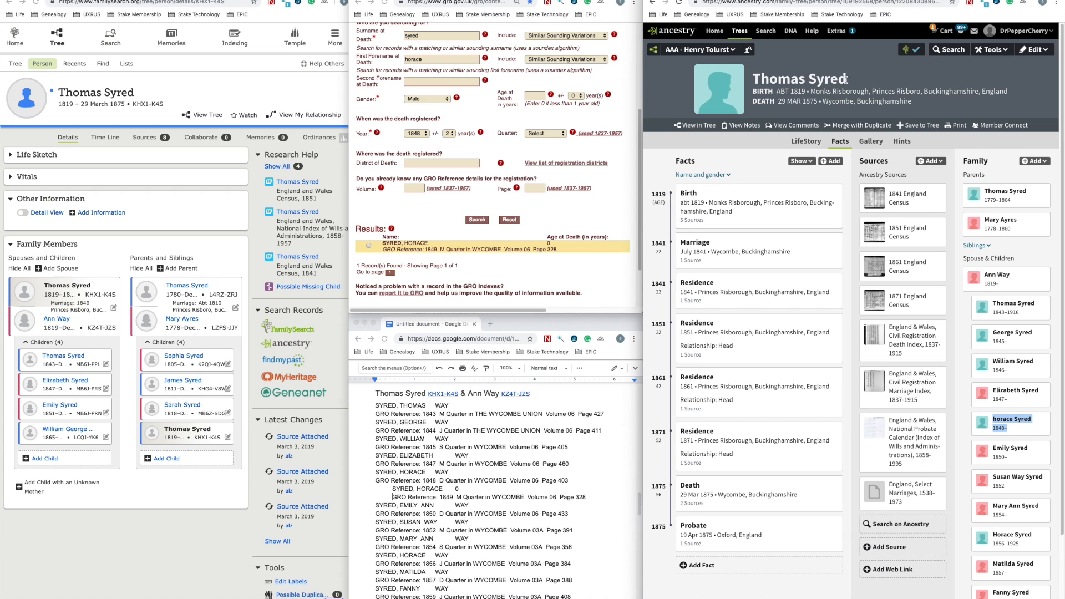
{"action": "left_click", "coordinate": [914, 51]}
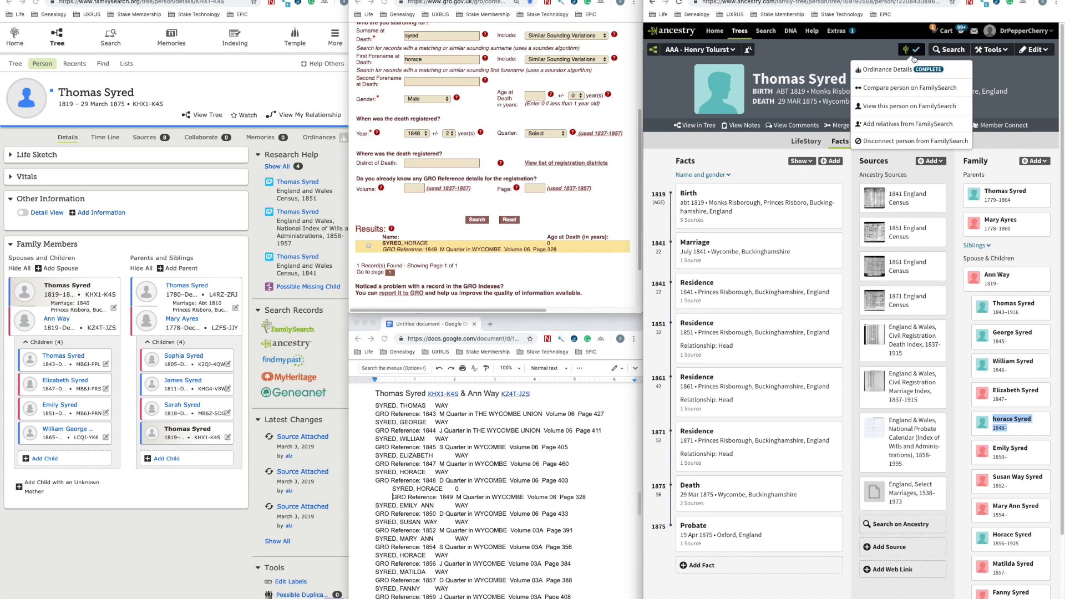
{"action": "left_click", "coordinate": [906, 127]}
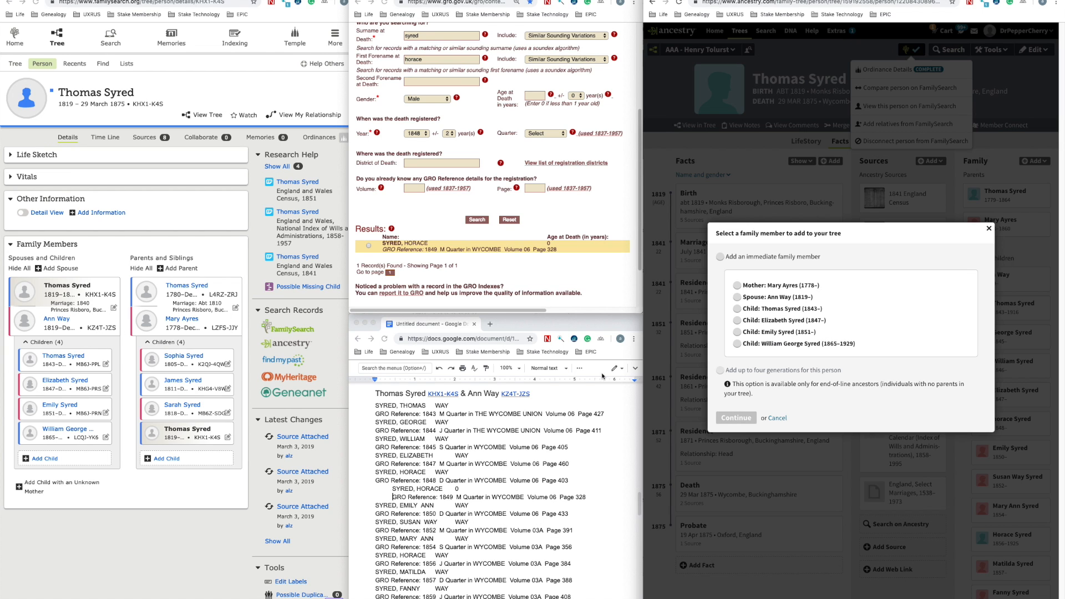
{"action": "left_click", "coordinate": [768, 298]}
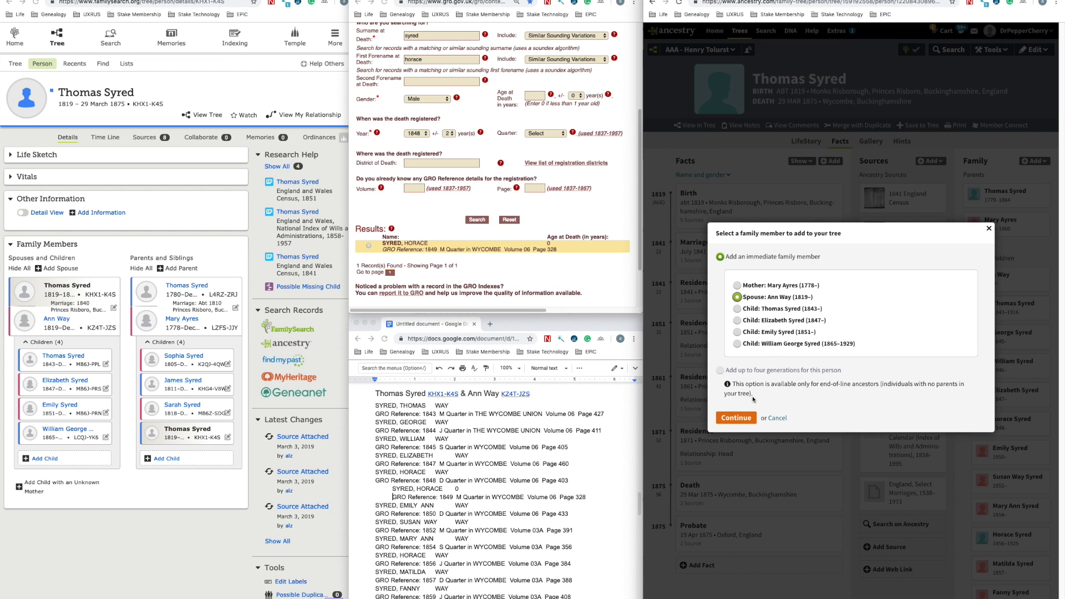
{"action": "left_click", "coordinate": [736, 418]}
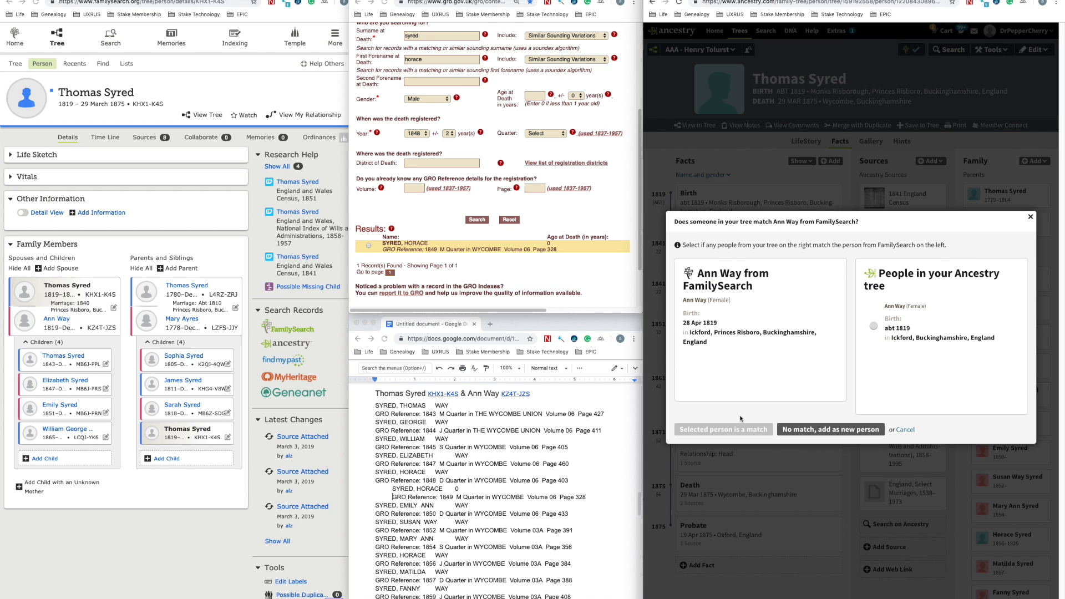
{"action": "left_click", "coordinate": [873, 328]}
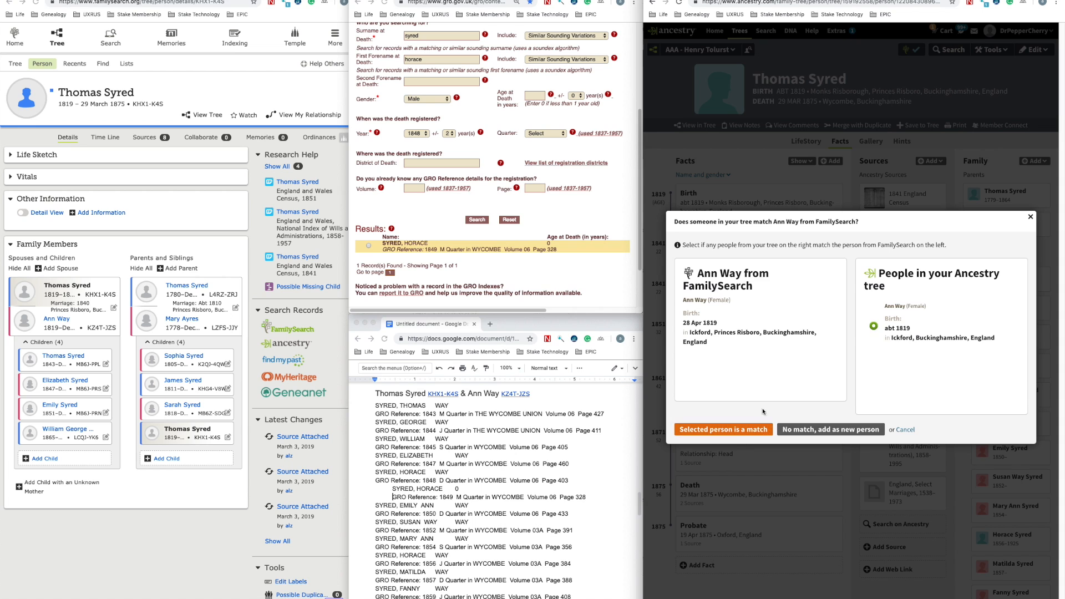
{"action": "left_click", "coordinate": [723, 430]}
{"action": "left_click", "coordinate": [744, 336]}
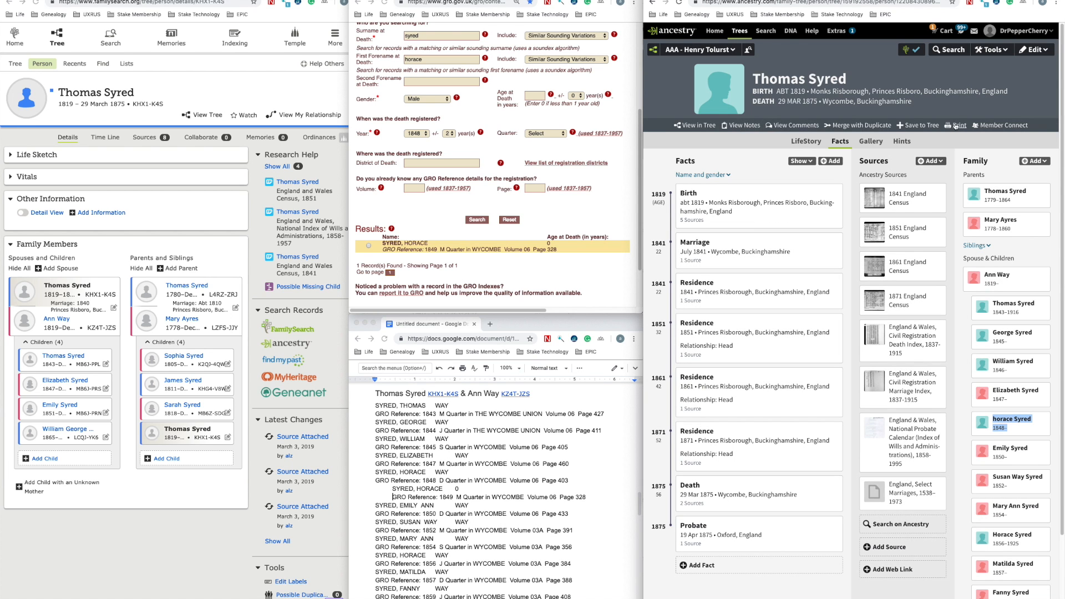
Step: Add the son born about October 1848 to FamilySearch as a new person from his Ancestry profile
{"action": "left_click_drag", "start_coordinate": [1063, 113], "coordinate": [1035, 112]}
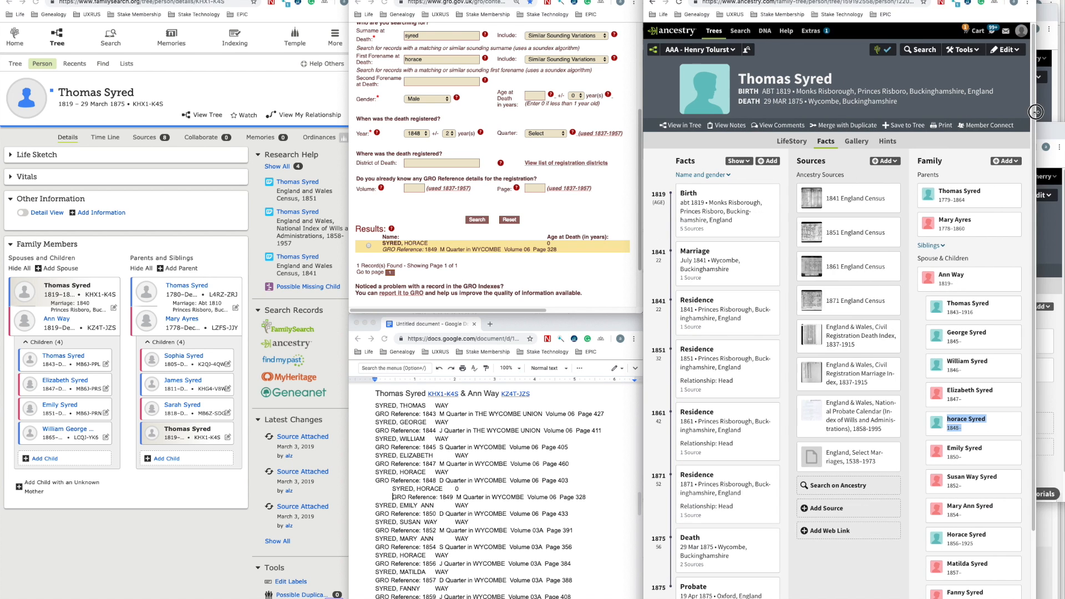
{"action": "left_click", "coordinate": [1049, 226]}
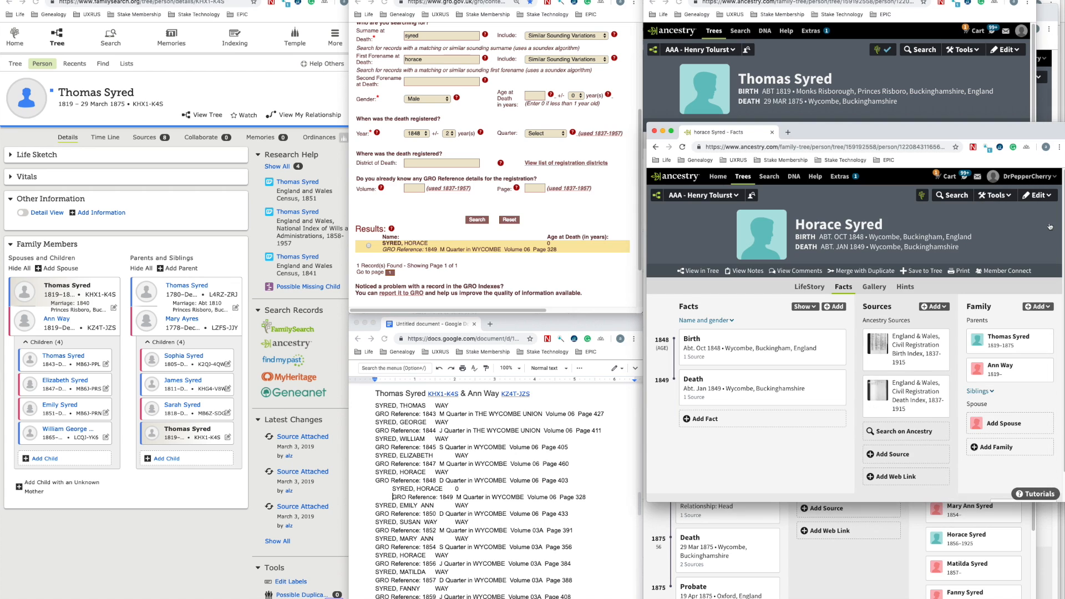
{"action": "left_click", "coordinate": [913, 204]}
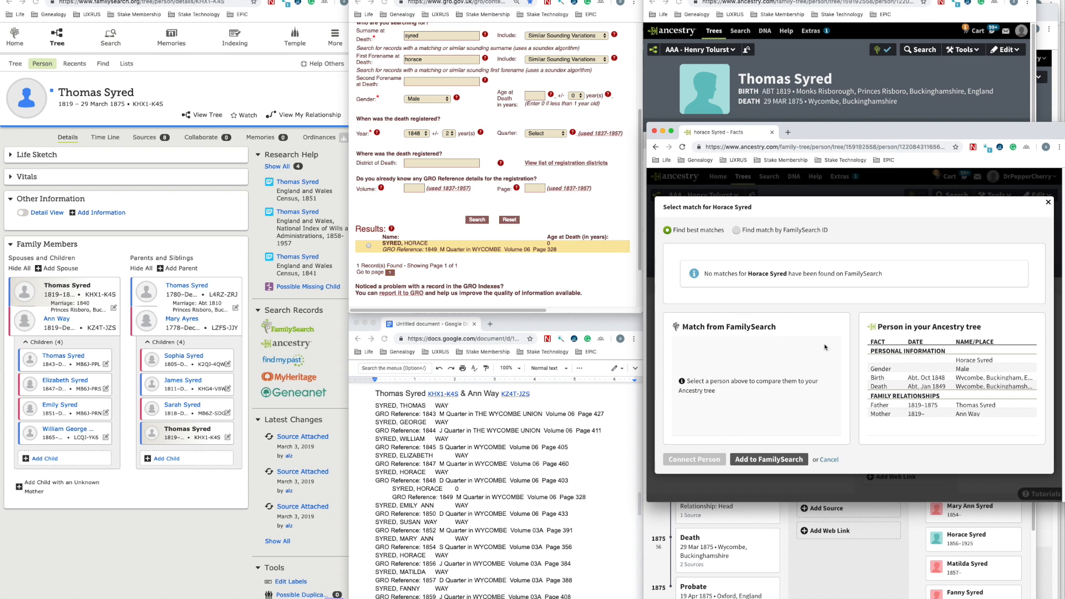
{"action": "left_click", "coordinate": [767, 458]}
{"action": "left_click", "coordinate": [721, 383]}
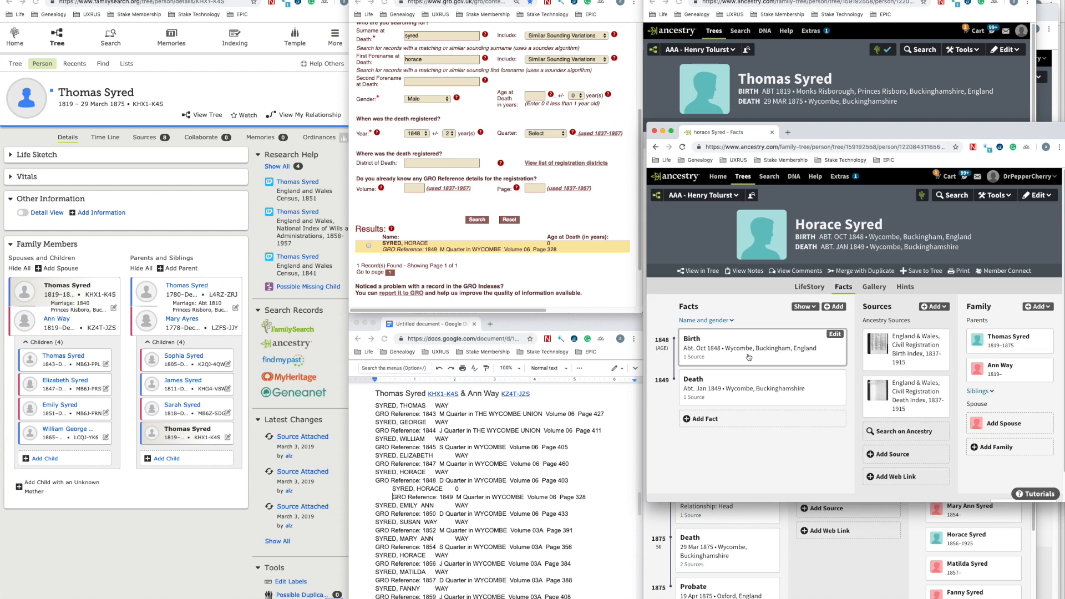
{"action": "left_click", "coordinate": [753, 344]}
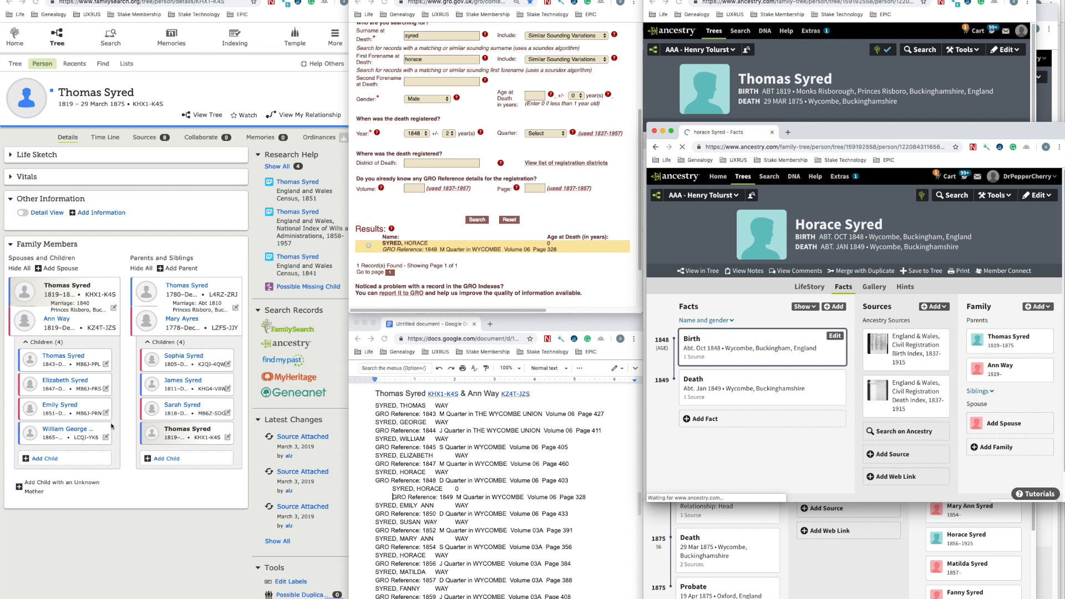
Step: Reload the father's FamilySearch page, close the son's Ancestry window, and refresh the father's Ancestry profile
{"action": "left_click", "coordinate": [36, 2]}
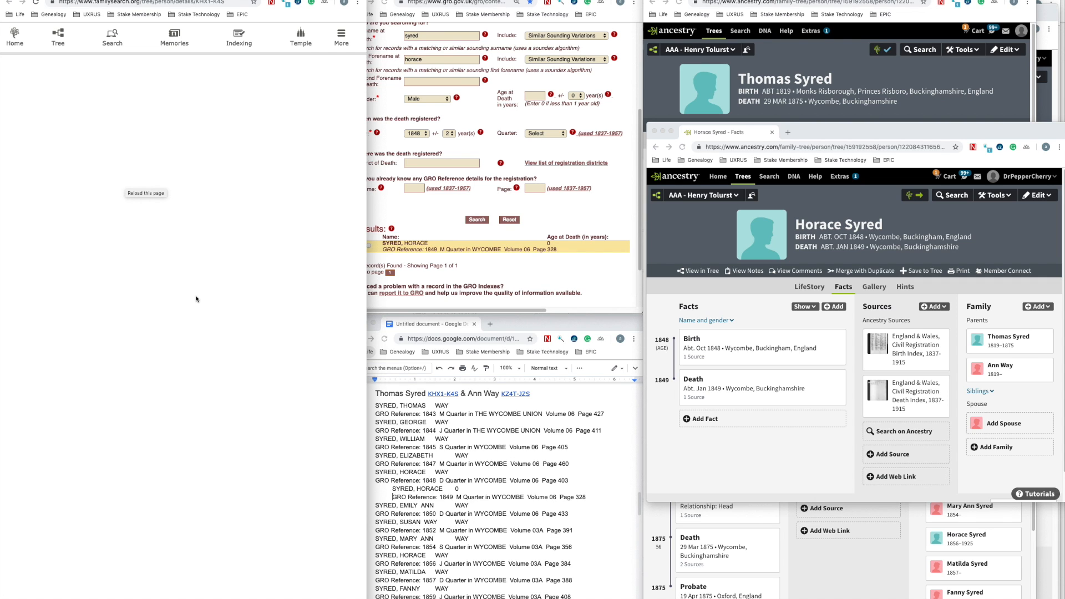
{"action": "left_click", "coordinate": [36, 3]}
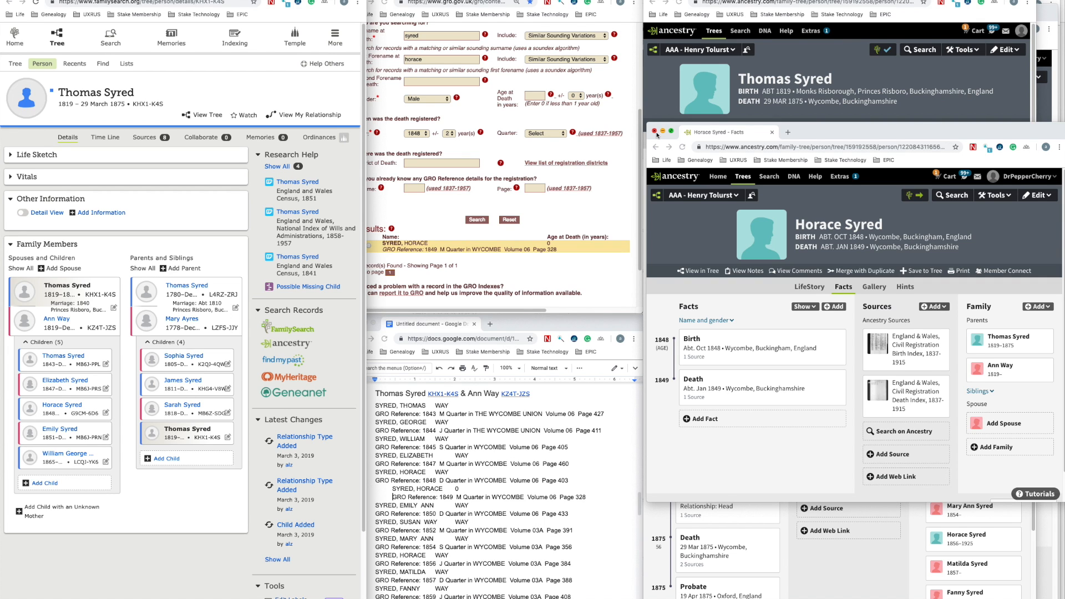
{"action": "left_click", "coordinate": [655, 133]}
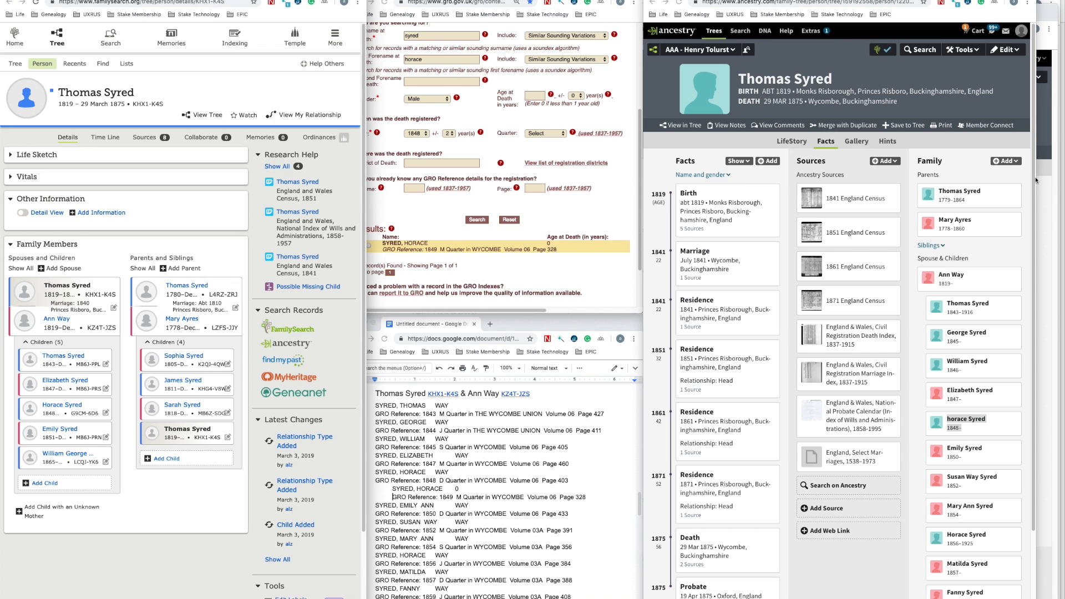
{"action": "left_click_drag", "start_coordinate": [1036, 177], "coordinate": [1059, 176]}
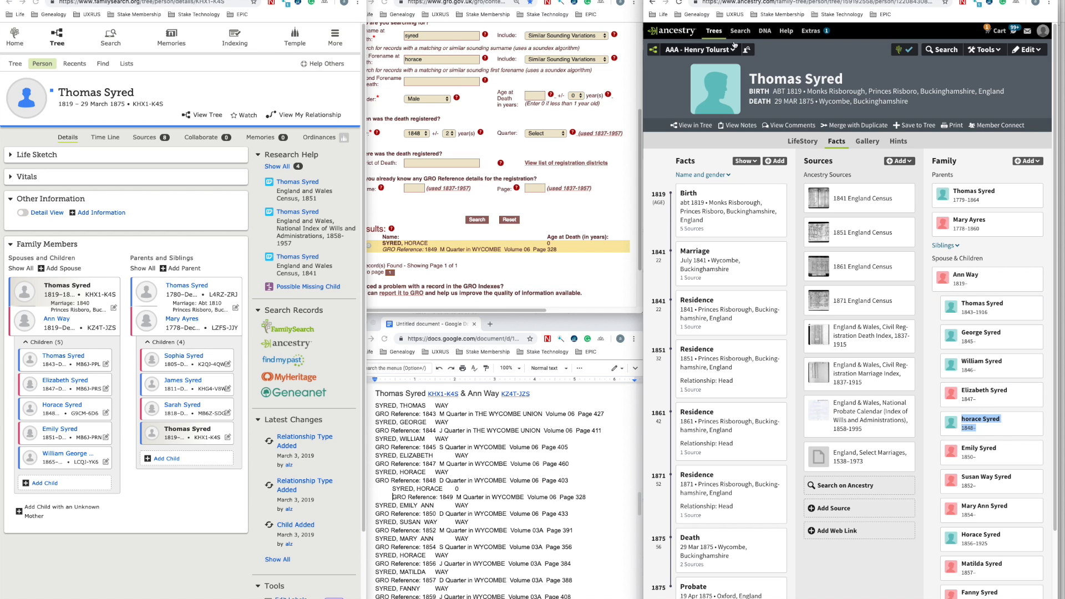
{"action": "left_click", "coordinate": [679, 3]}
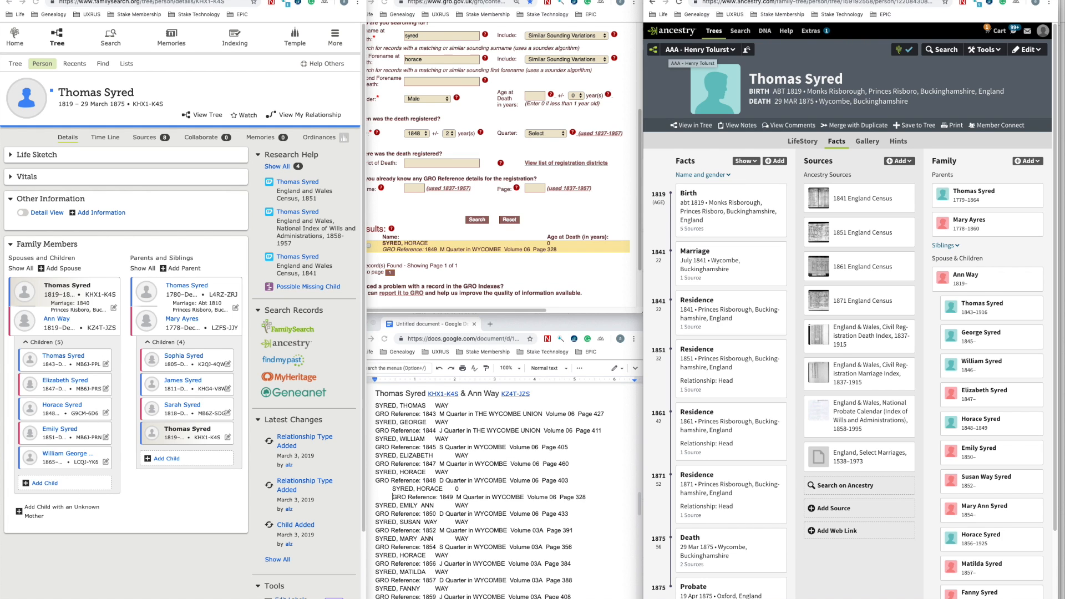
Step: Open the National Probate Calendar hint for the son born about April 1845 in a separate window and examine his entry on the image
{"action": "left_click", "coordinate": [787, 0]}
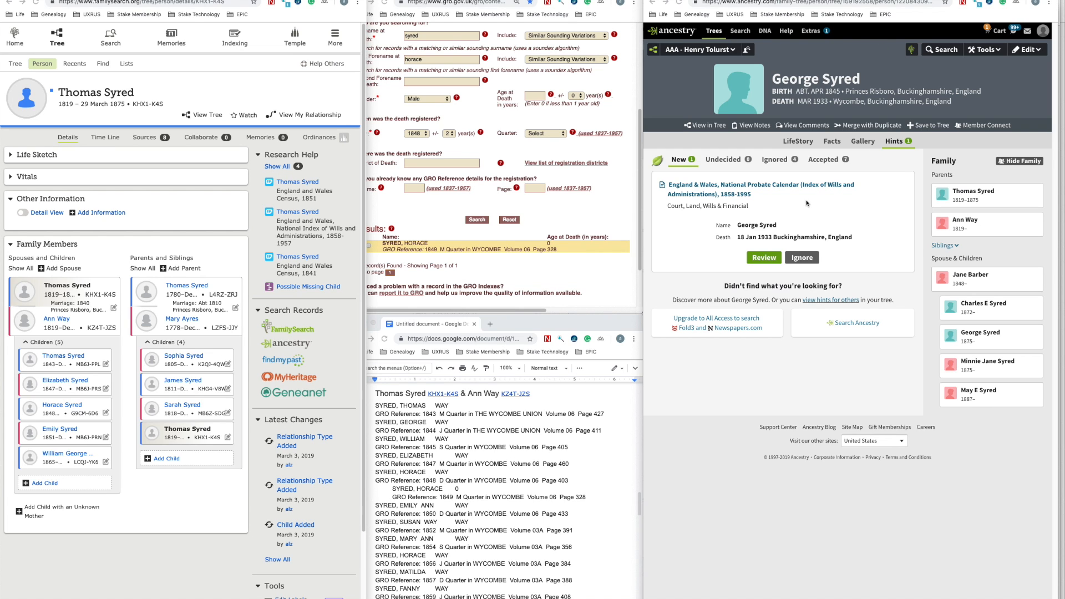
{"action": "right_click", "coordinate": [765, 259]}
{"action": "left_click", "coordinate": [787, 275]}
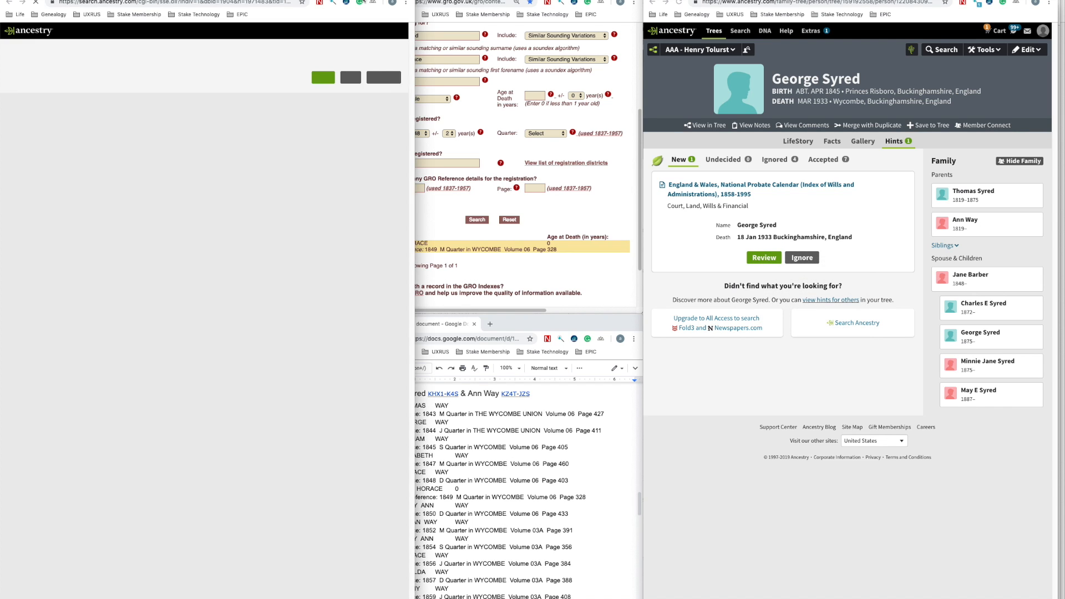
{"action": "left_click_drag", "start_coordinate": [244, 0], "coordinate": [472, 0]}
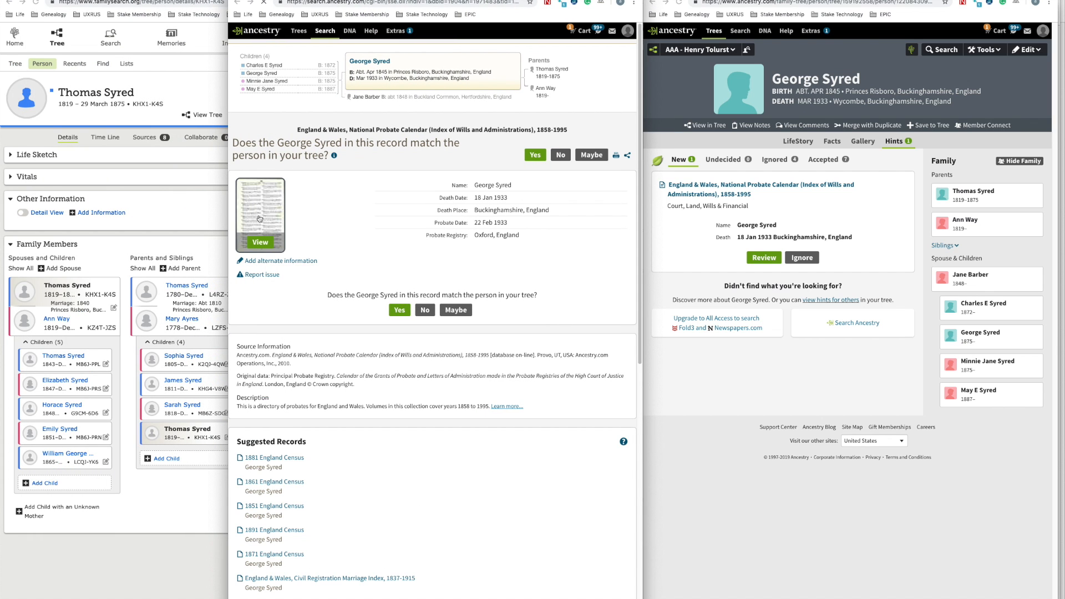
{"action": "left_click", "coordinate": [259, 219]}
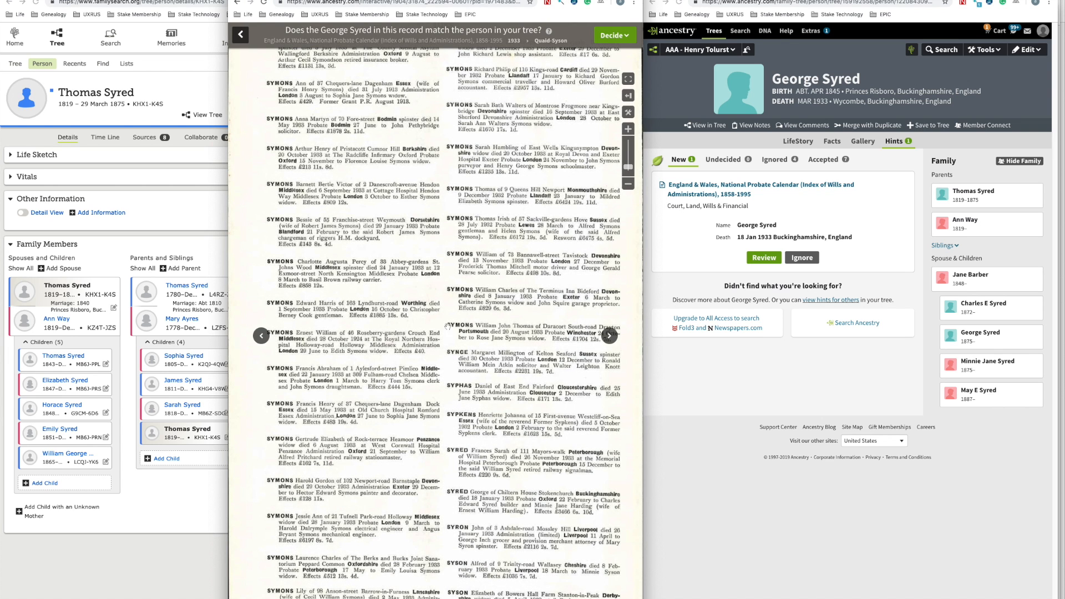
{"action": "scroll", "coordinate": [453, 412], "scroll_direction": "down", "scroll_amount": 2}
{"action": "scroll", "coordinate": [456, 413], "scroll_direction": "down", "scroll_amount": 2}
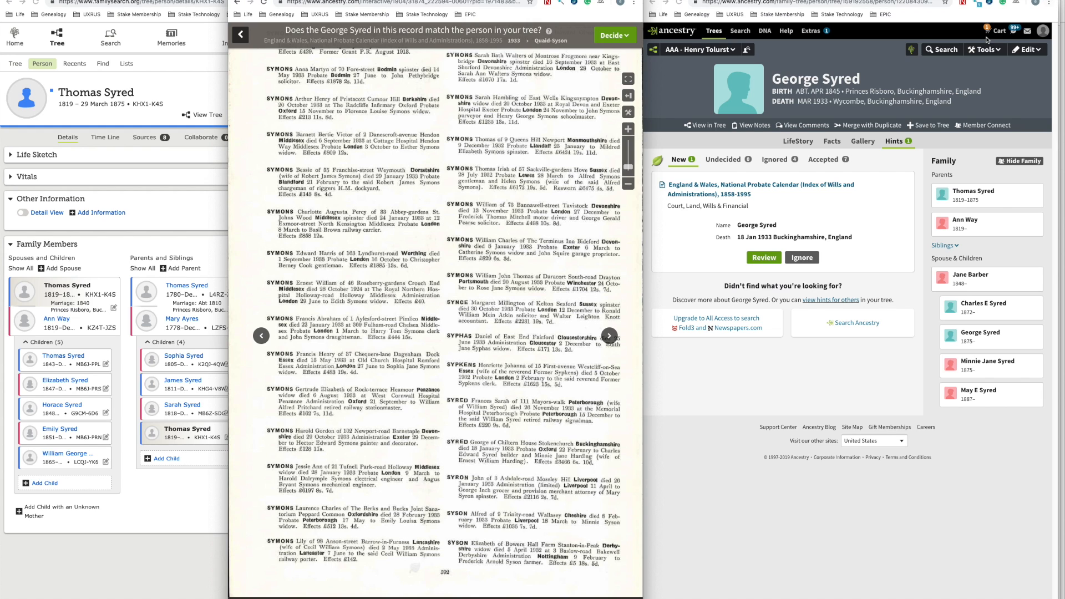
Step: Set the death date of the son born about April 1845 to 18 Jan 1933 and save the edit
{"action": "left_click", "coordinate": [1024, 55]}
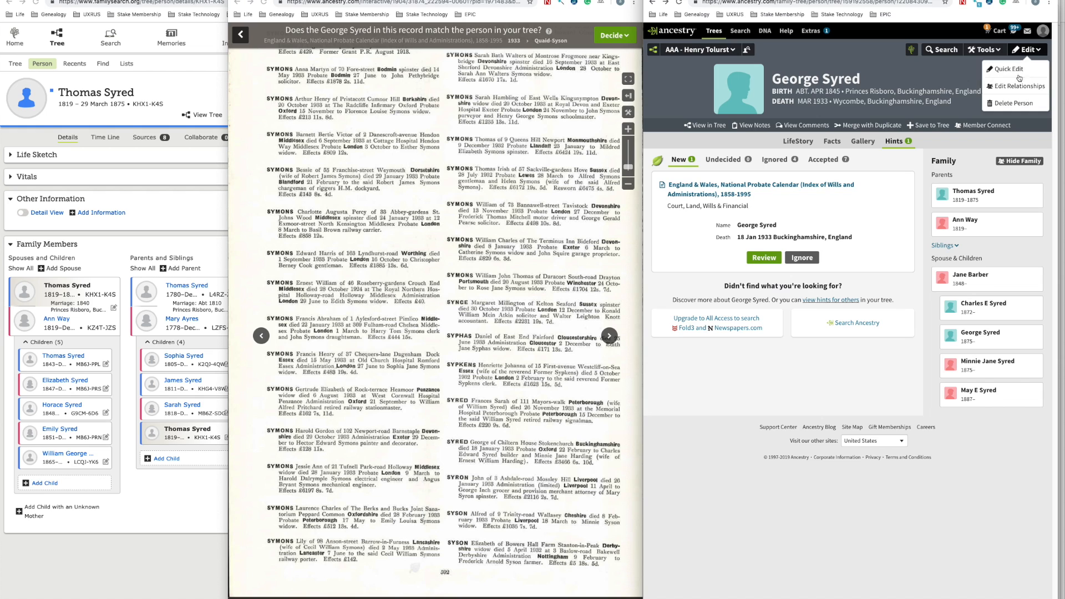
{"action": "left_click", "coordinate": [1009, 69]}
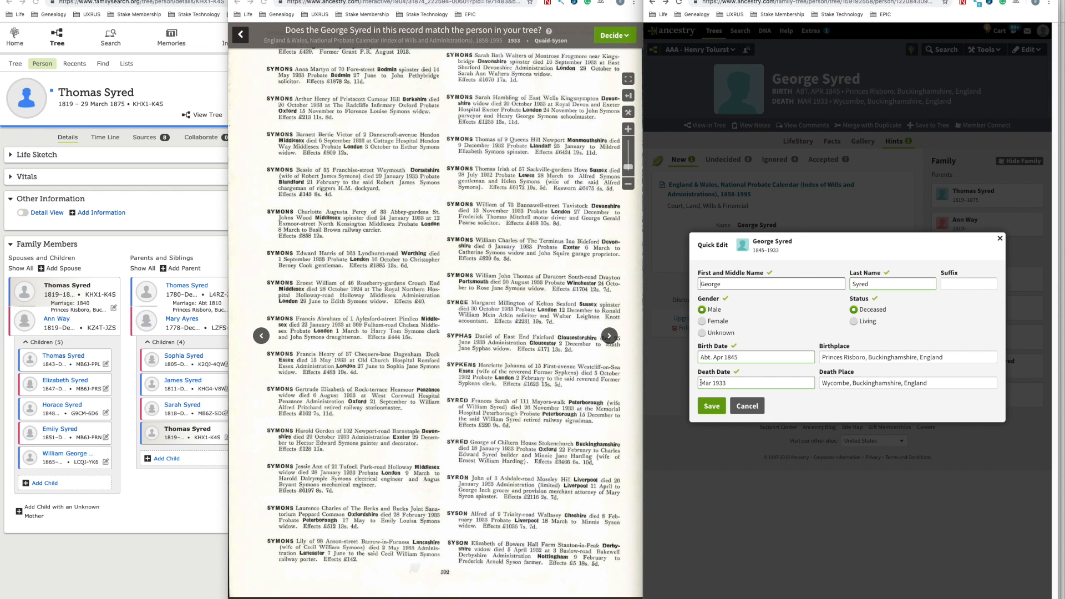
{"action": "left_click", "coordinate": [701, 383]}
{"action": "type", "text": "18 Jan"}
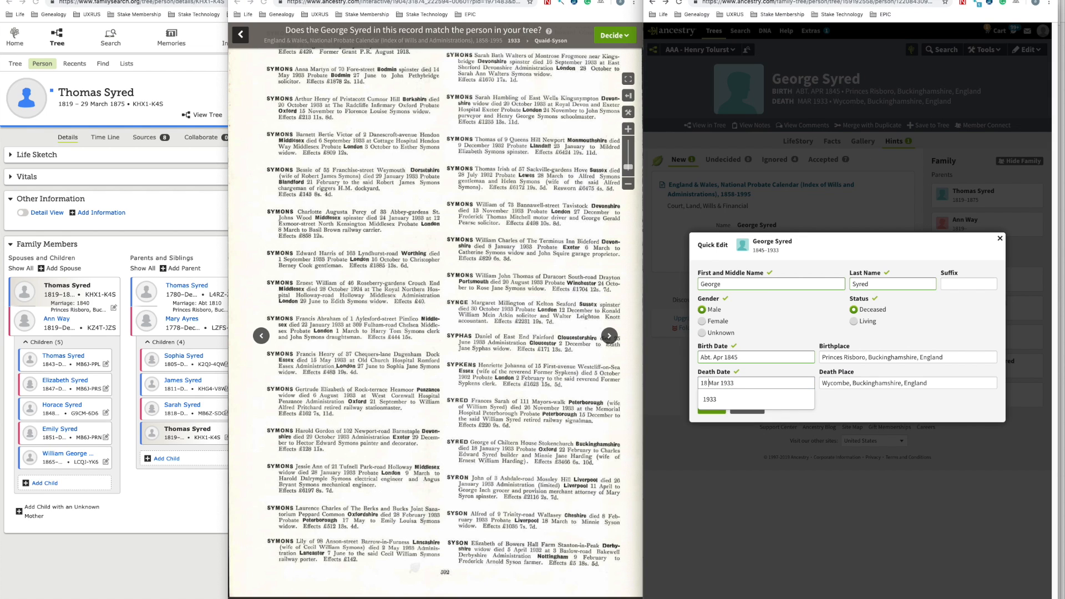
{"action": "key", "text": "Delete"}
{"action": "key", "text": "Delete"}
{"action": "key", "text": "Delete"}
{"action": "key", "text": "Delete"}
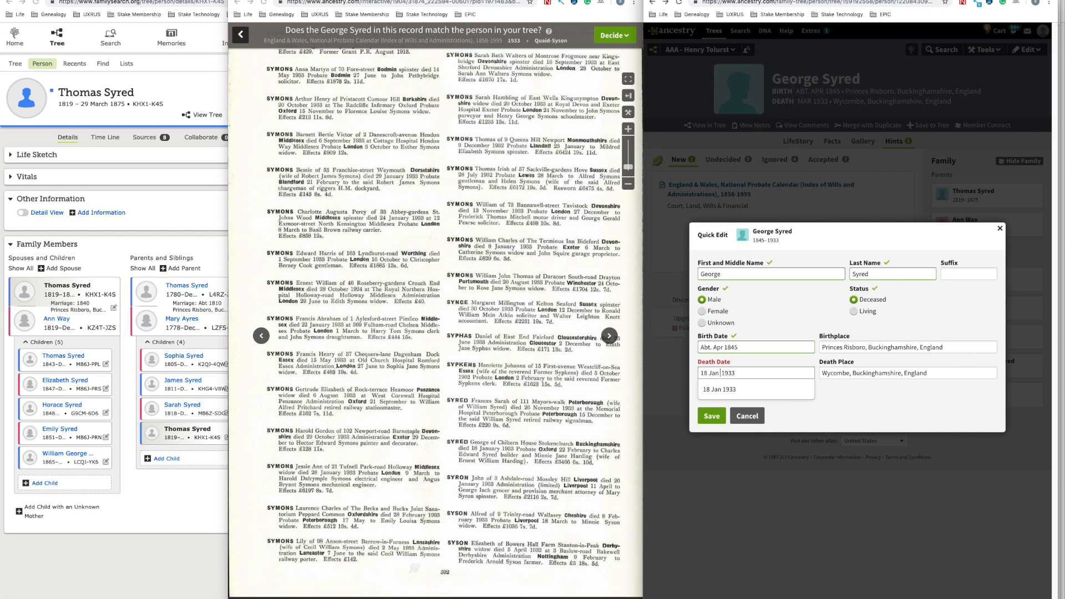
{"action": "left_click", "coordinate": [707, 388]}
{"action": "left_click", "coordinate": [712, 405]}
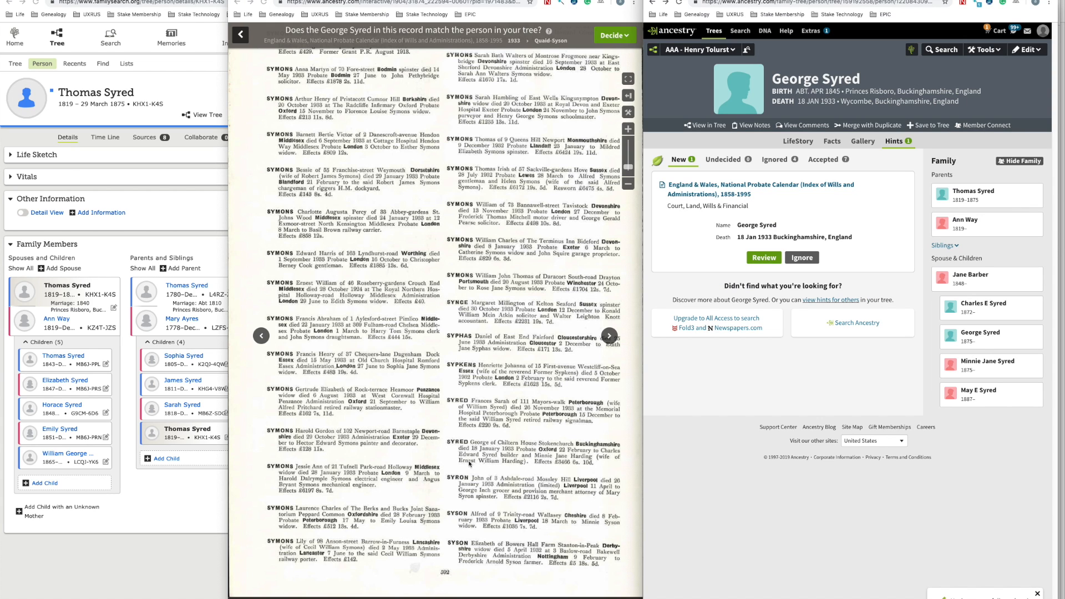
Step: Expand the middle initial of the child born in 1872 to the full middle name given in the probate entry, and save
{"action": "left_click", "coordinate": [1033, 303]}
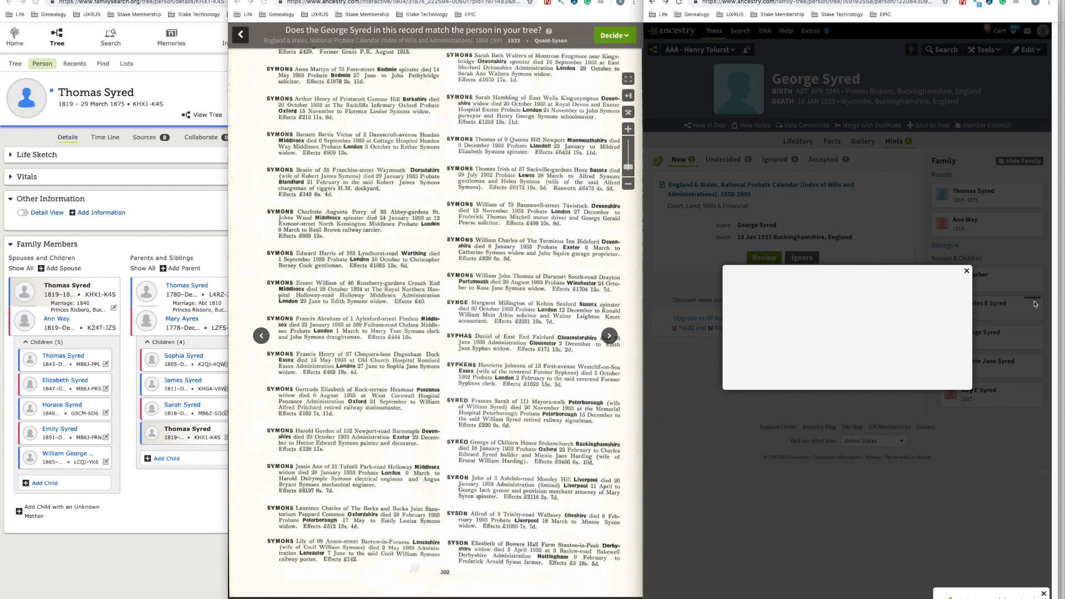
{"action": "left_click", "coordinate": [791, 284]}
{"action": "type", "text": "dw"}
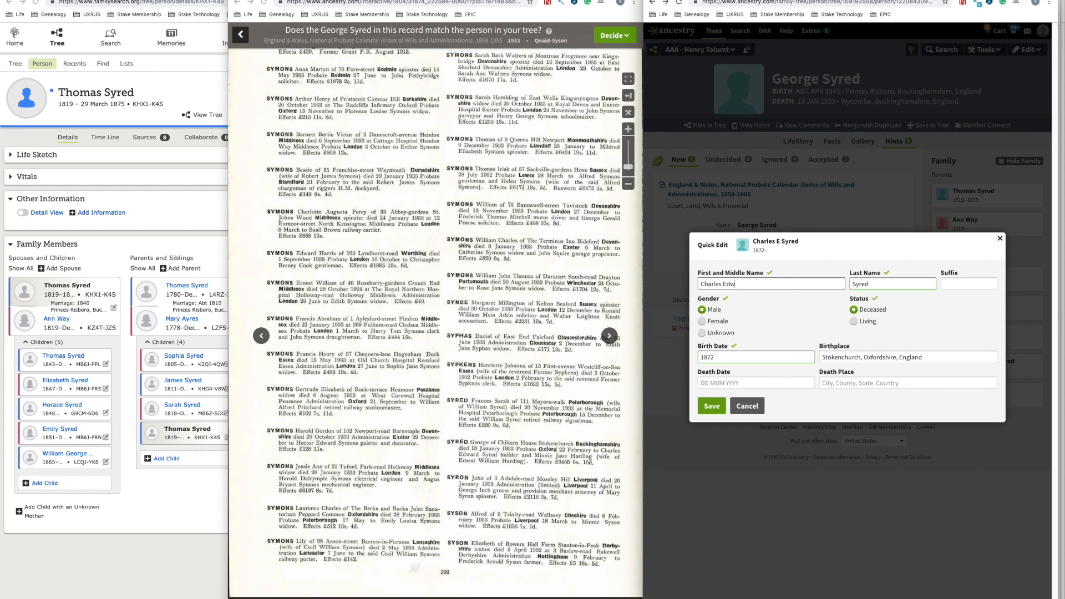
{"action": "left_click", "coordinate": [712, 405]}
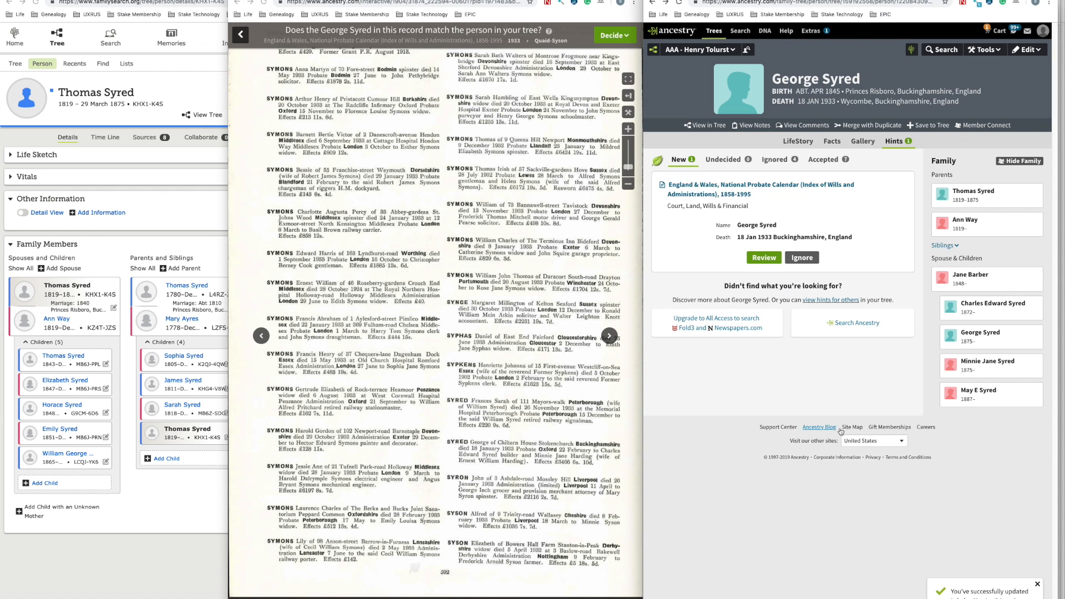
Step: Open the profile of the daughter born about 1875 in a separate window, keeping the probate entry readable beside it
{"action": "mouse_move", "coordinate": [1001, 364]}
{"action": "right_click", "coordinate": [1001, 363]}
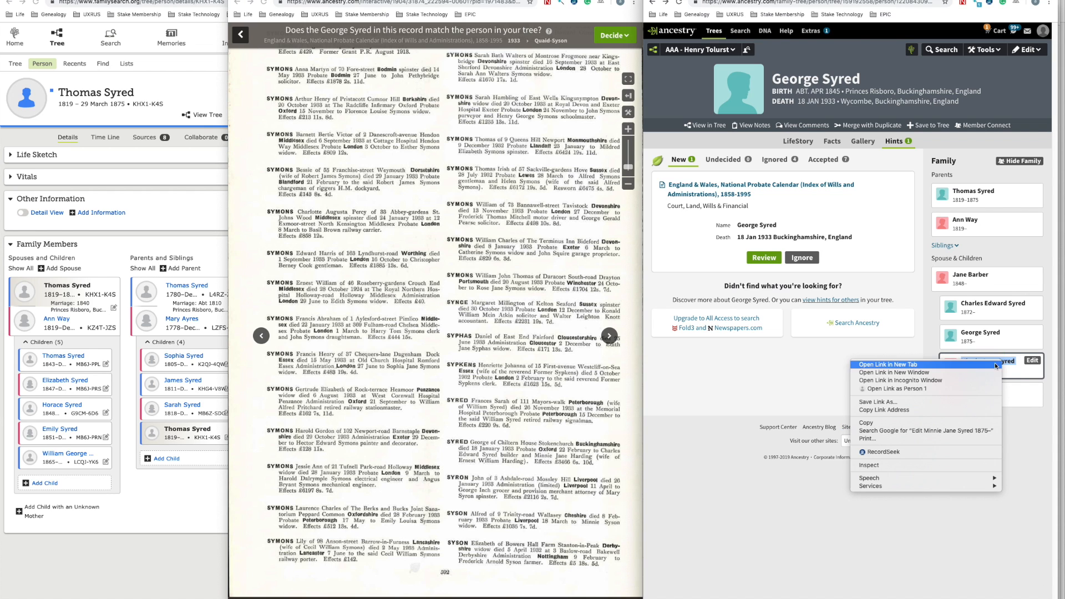
{"action": "left_click", "coordinate": [931, 372]}
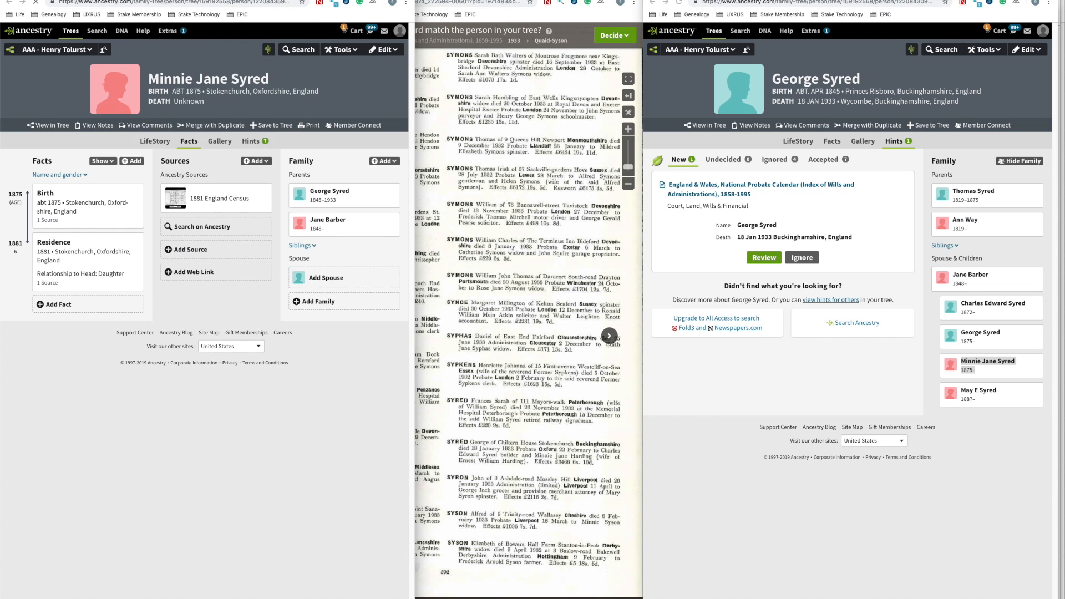
{"action": "left_click_drag", "start_coordinate": [299, 0], "coordinate": [319, 123]}
Step: Add the husband named in the probate entry as the daughter's spouse, with "?" as the suffix, and close her profile window
{"action": "left_click", "coordinate": [358, 418]}
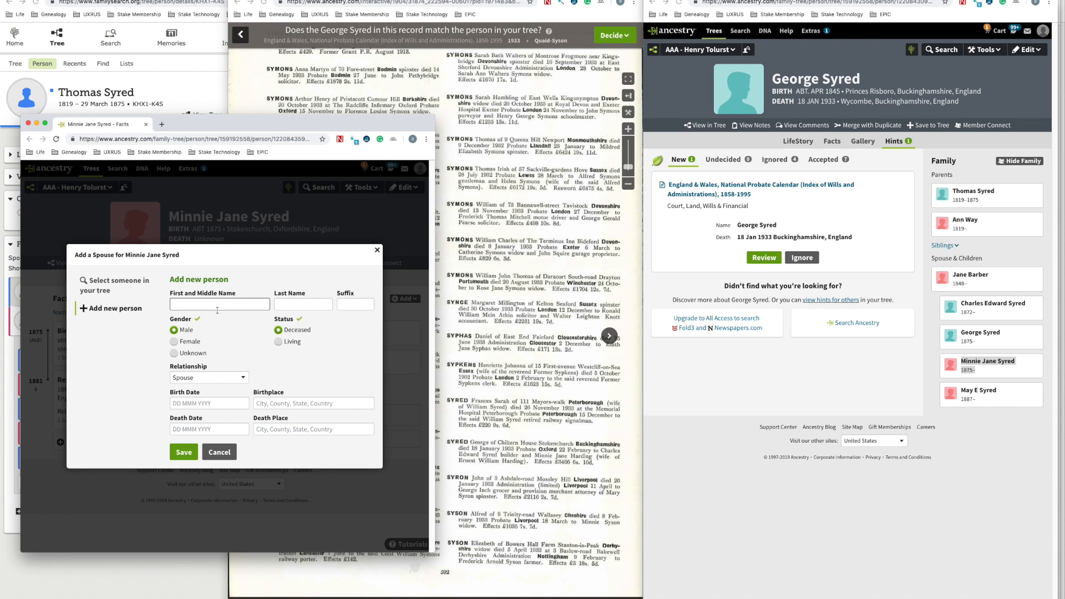
{"action": "type", "text": "Ernest w"}
{"action": "key", "text": "BackSpace"}
{"action": "type", "text": "WILLI"}
{"action": "key", "text": "BackSpace"}
{"action": "key", "text": "BackSpace"}
{"action": "type", "text": "am"}
{"action": "key", "text": "Tab"}
{"action": "type", "text": "Harding"}
{"action": "left_click", "coordinate": [355, 302]}
{"action": "type", "text": "?"}
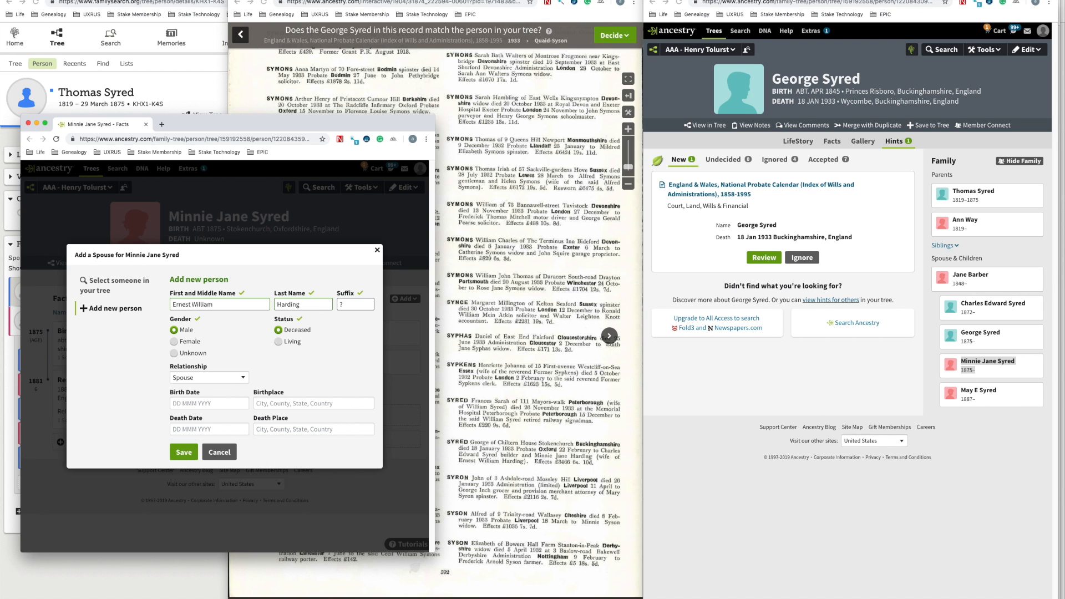
{"action": "left_click", "coordinate": [184, 452]}
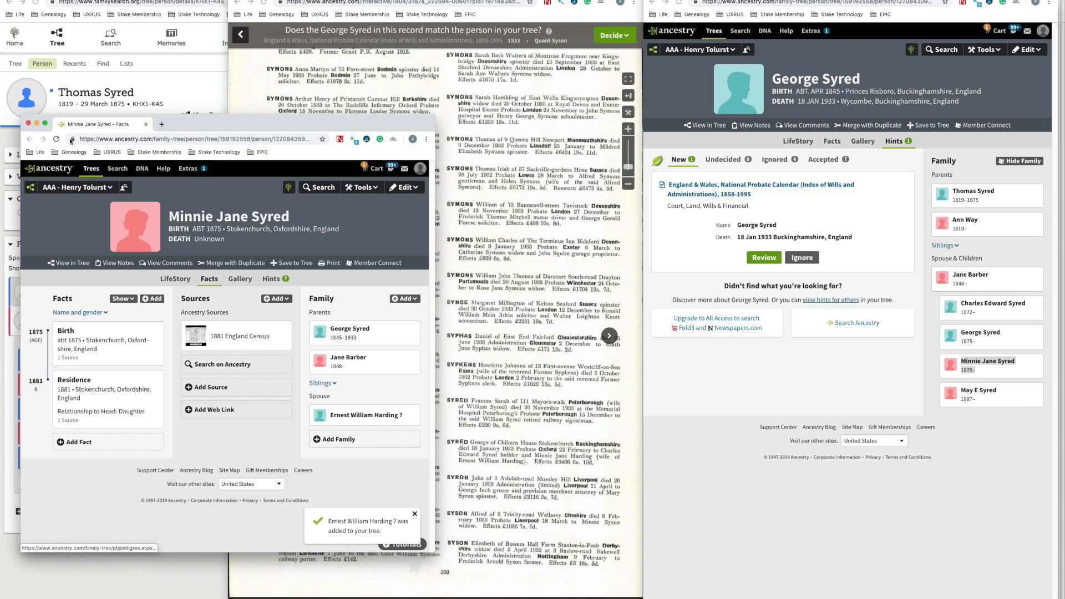
{"action": "left_click", "coordinate": [26, 124]}
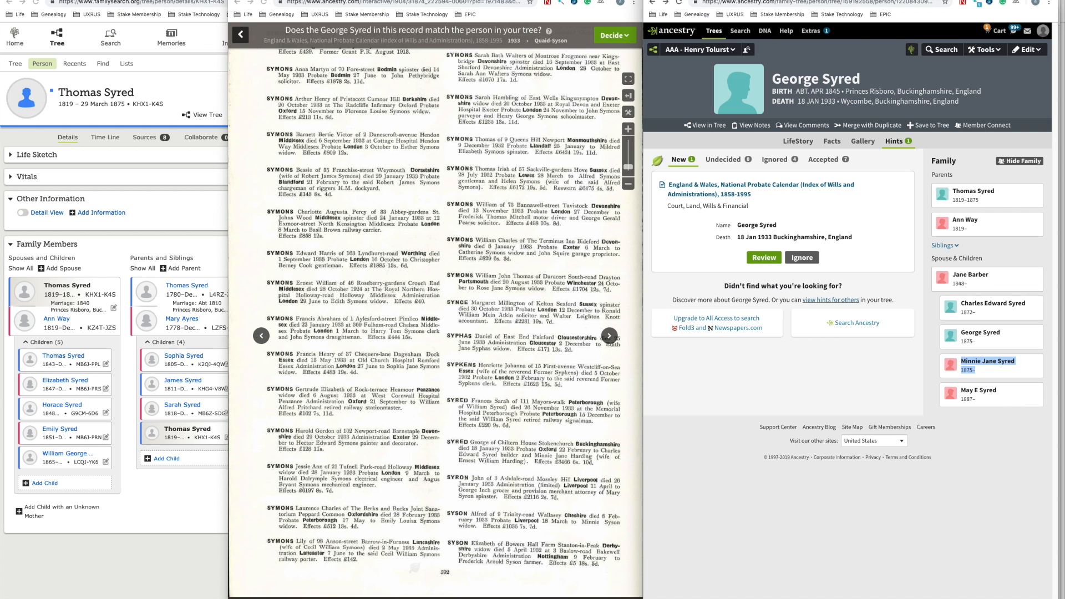
Step: Close the probate image, accept the probate hint as a match, and save its 22 Feb 1933 Oxford, England probate fact to the tree
{"action": "key", "text": "super+w"}
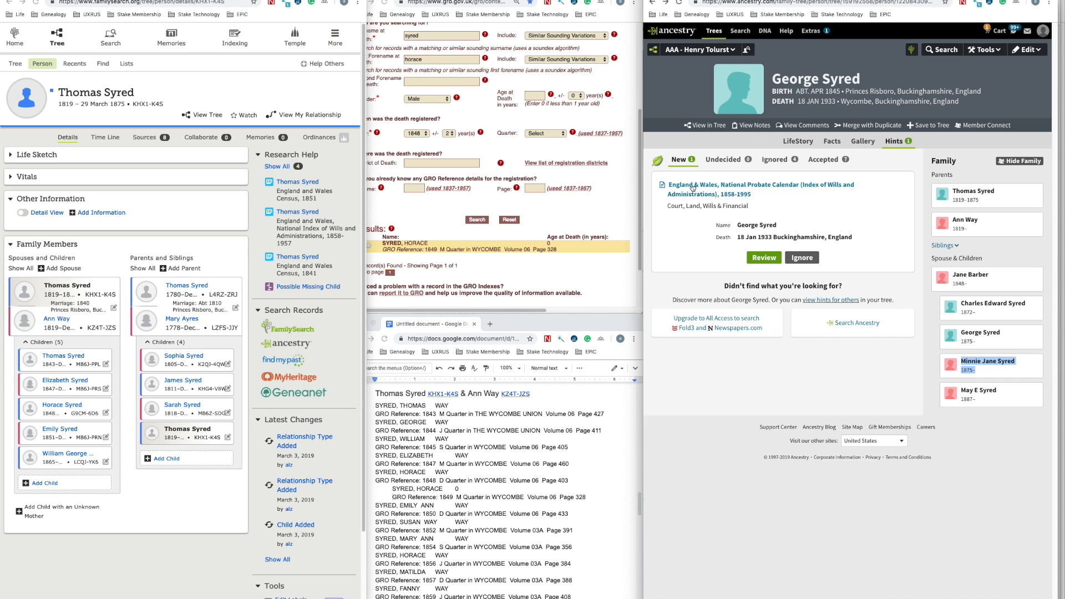
{"action": "left_click", "coordinate": [767, 261]}
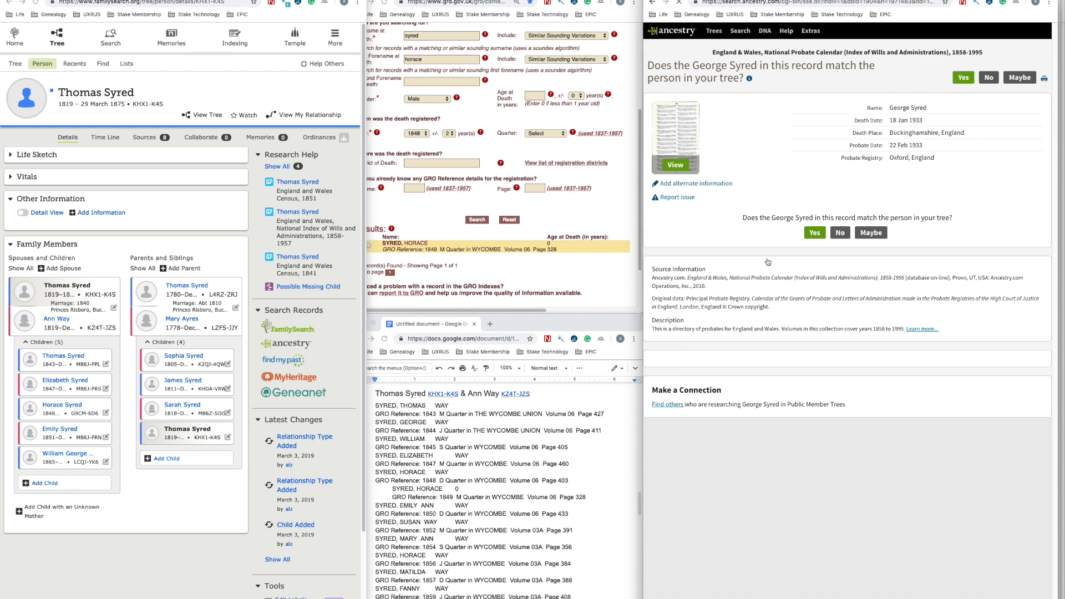
{"action": "left_click", "coordinate": [814, 310]}
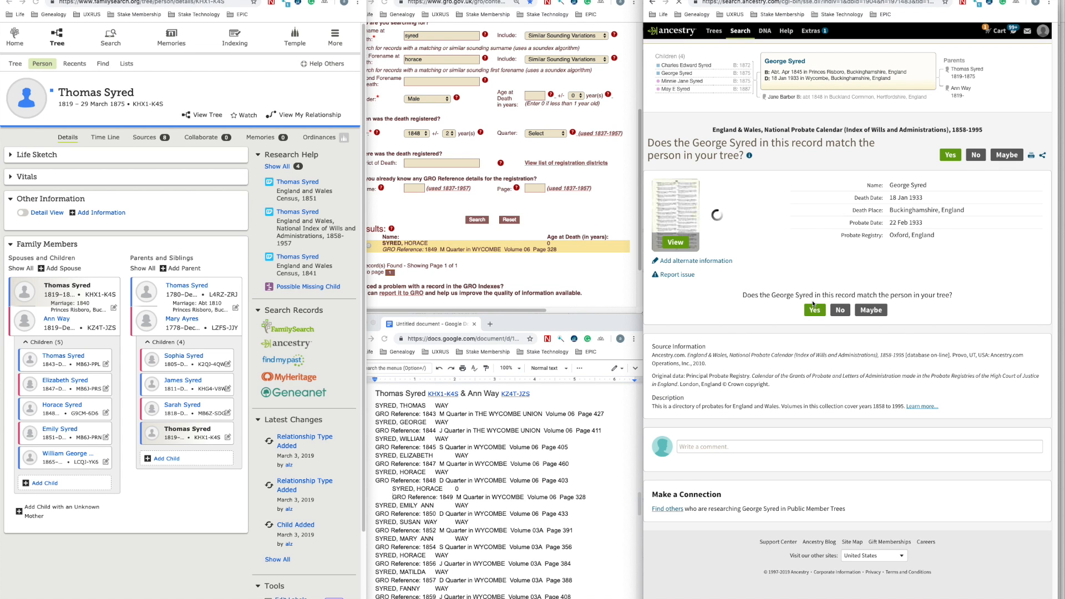
{"action": "left_click", "coordinate": [707, 349]}
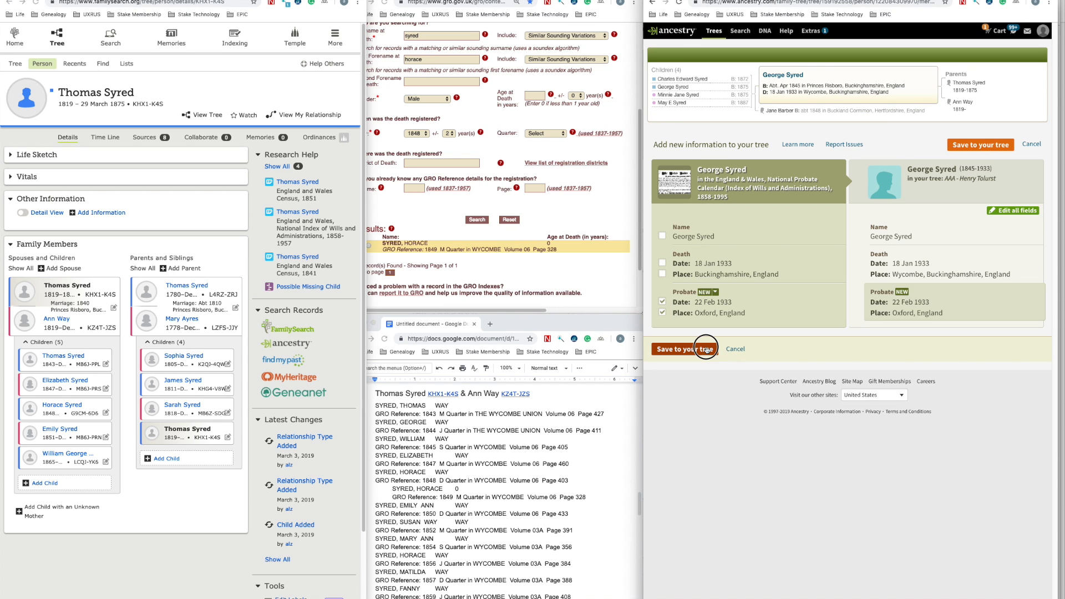